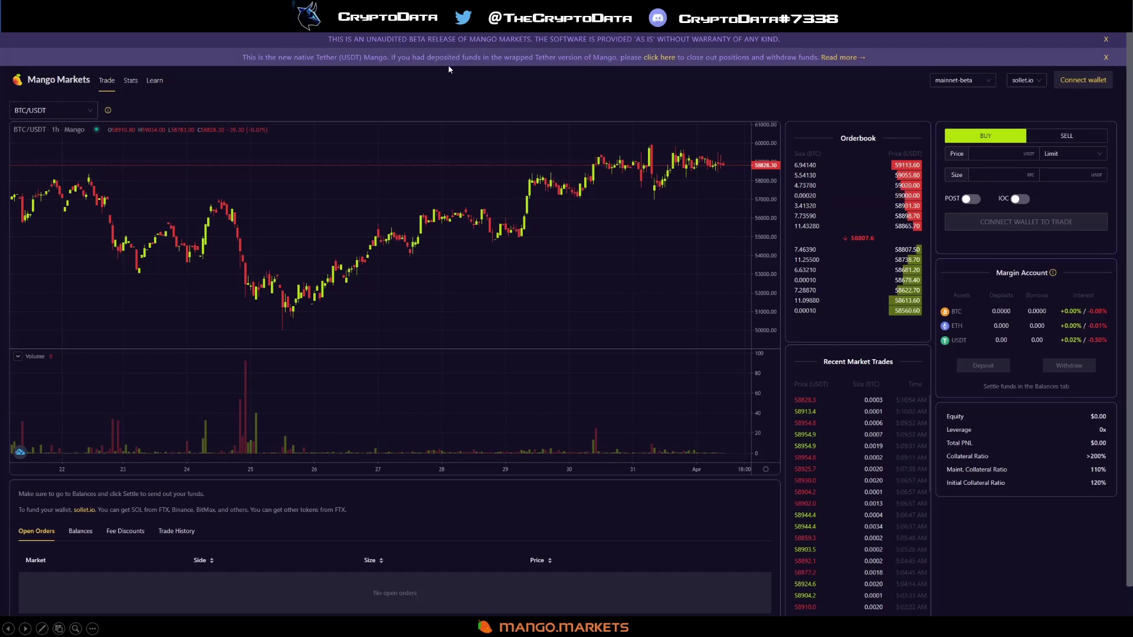
- Dismiss the purple Tether (USDT) migration banner on the BTC/USDT trade page
{"action": "left_click", "coordinate": [1106, 57]}
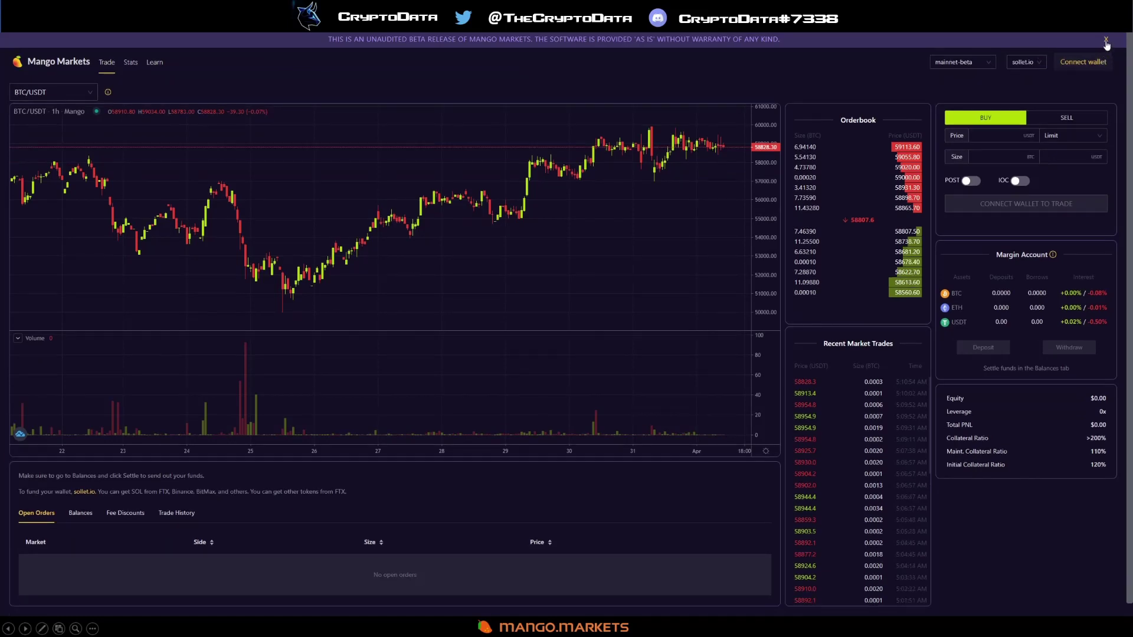
- Dismiss the beta warning and open the Sollet wallet showing $620.60 in main account balances
{"action": "left_click", "coordinate": [1105, 39]}
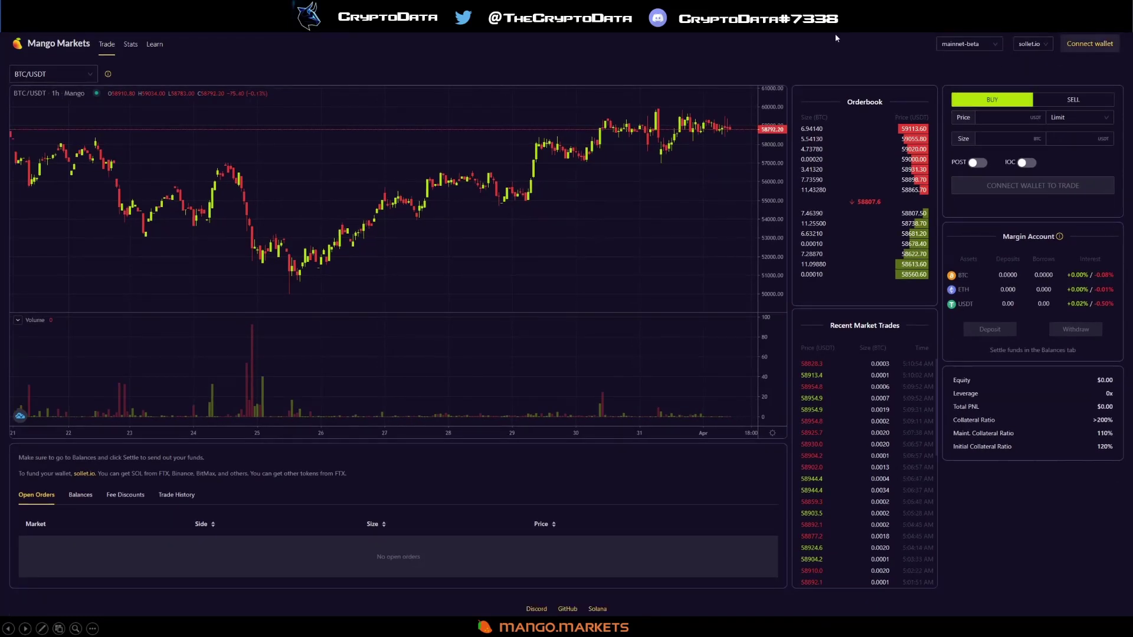
{"action": "key", "text": "Right"}
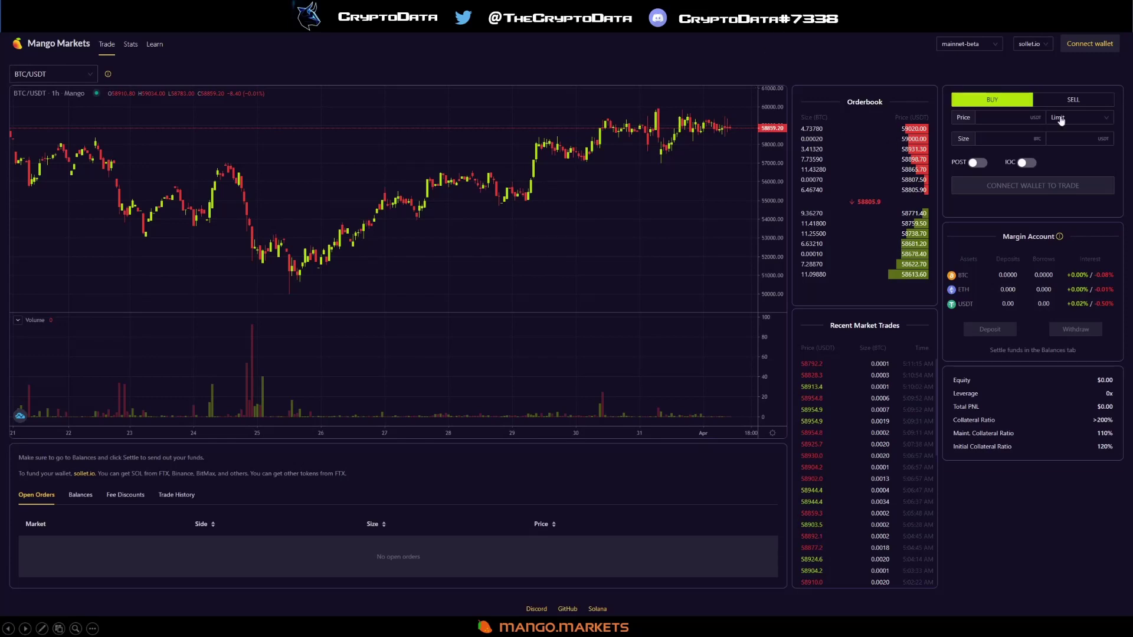
{"action": "left_click", "coordinate": [1090, 45]}
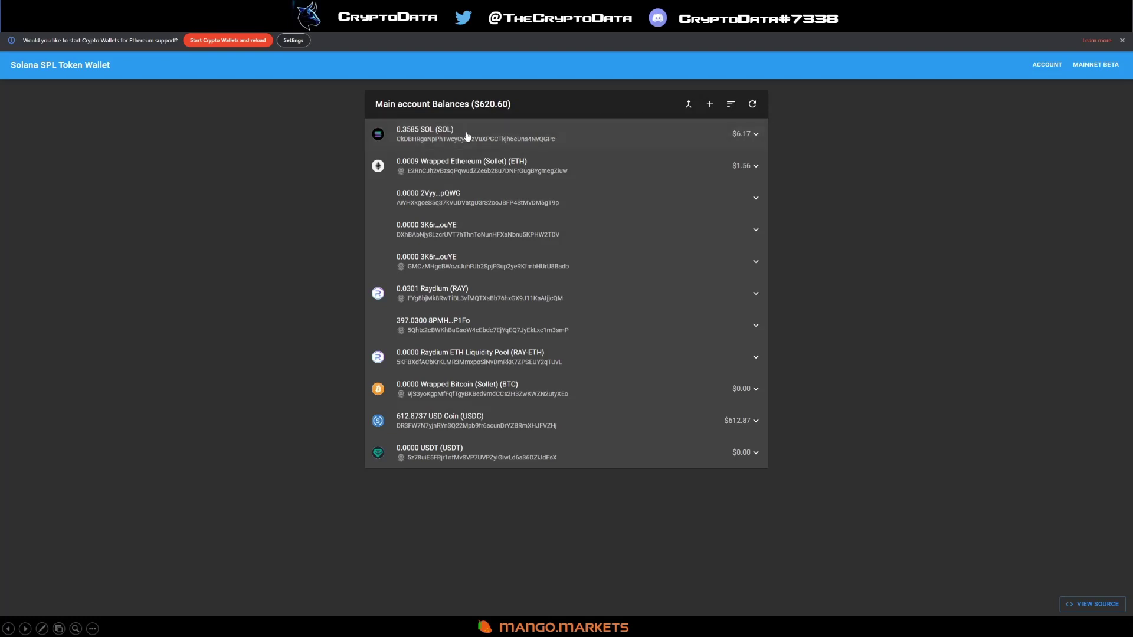
- Expand the SOL row to check its deposit details, then collapse it again
{"action": "left_click", "coordinate": [581, 134]}
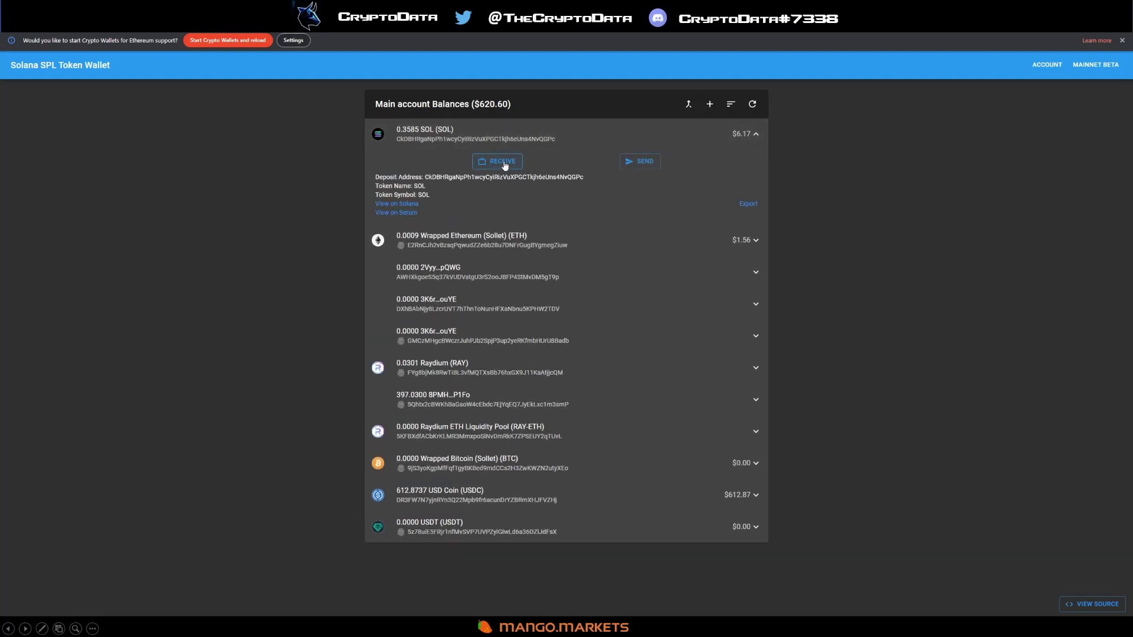
{"action": "left_click", "coordinate": [588, 137]}
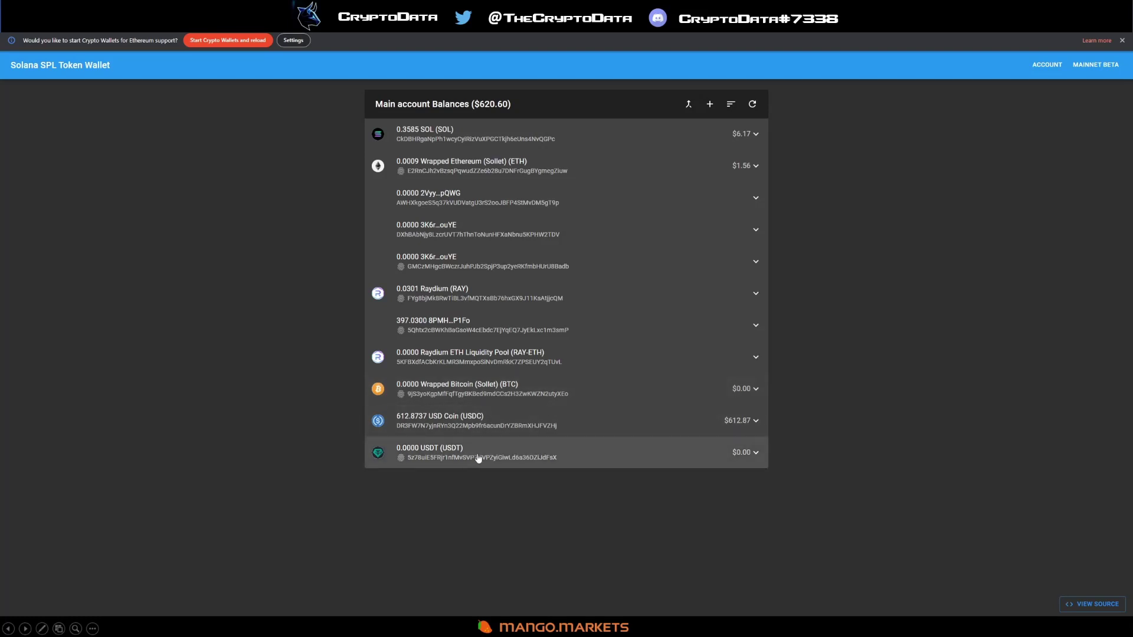
- Open Sollet's Add Token list, where BTC, ETH, USDT and USD Coin show as already added
{"action": "left_click", "coordinate": [710, 104]}
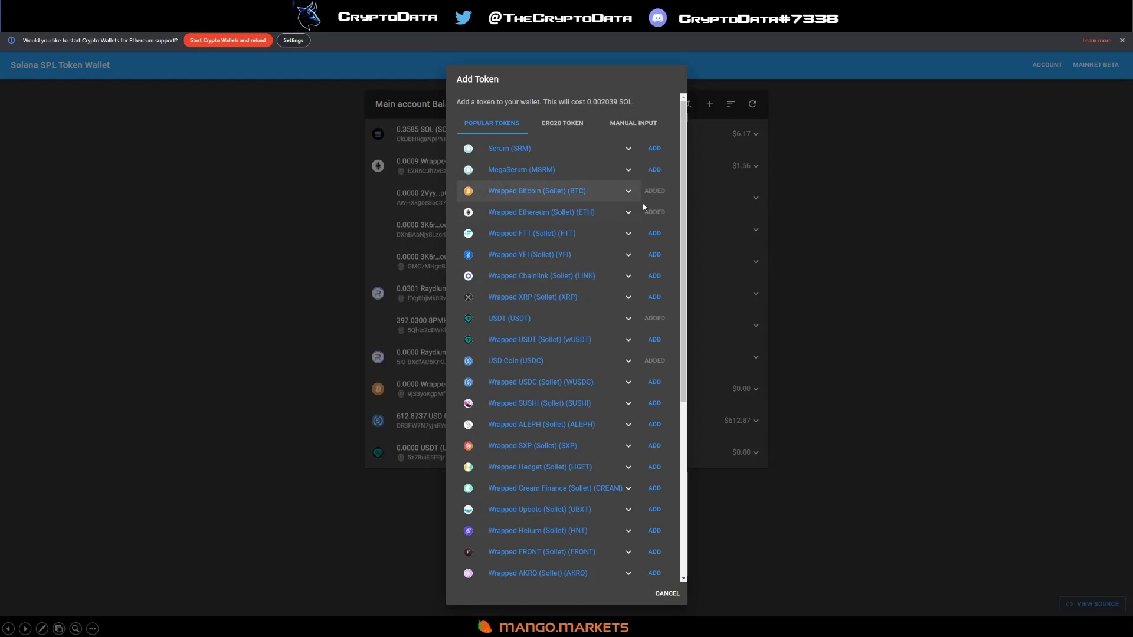
- Close the token list and connect Sollet, showing 20.21 USDT deposited and $20.21 equity
{"action": "left_click", "coordinate": [808, 191]}
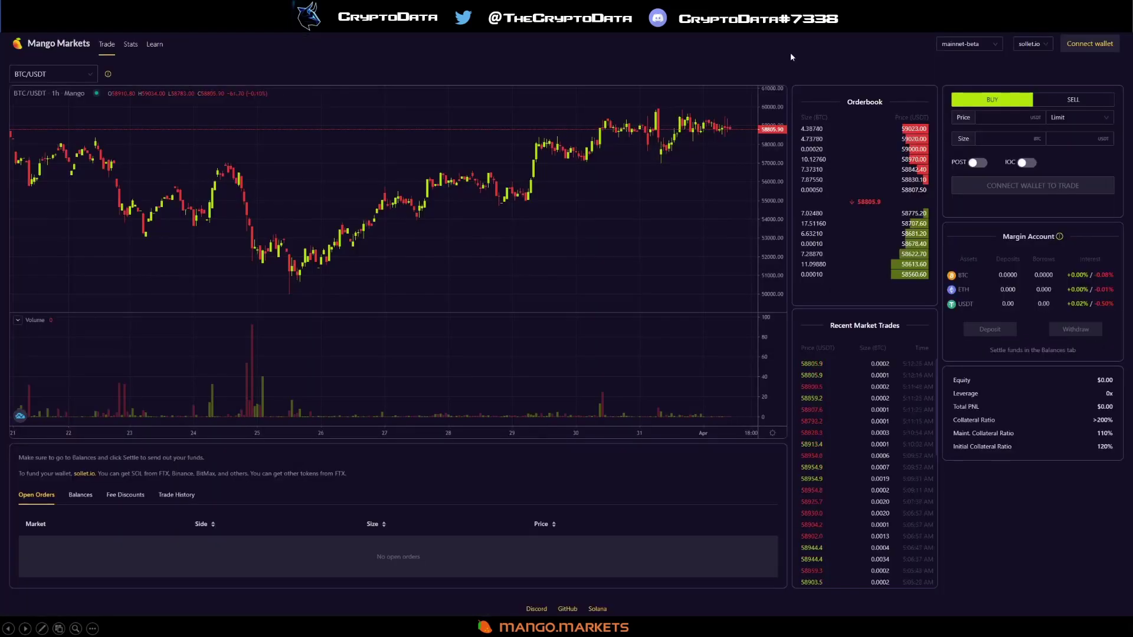
{"action": "left_click", "coordinate": [1086, 46]}
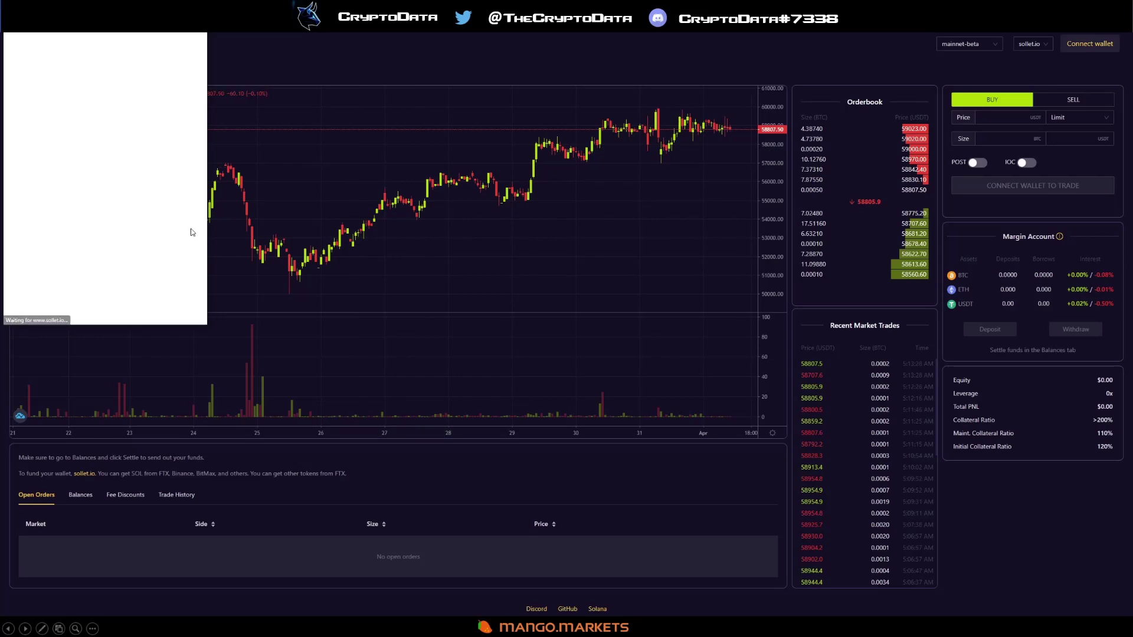
{"action": "left_click", "coordinate": [179, 232]}
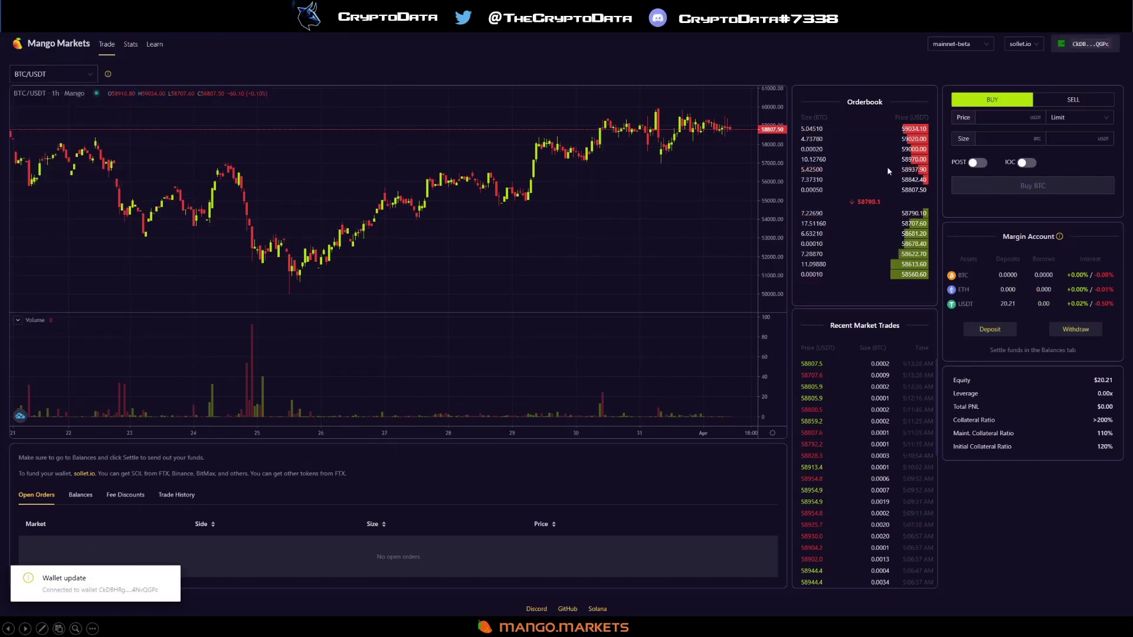
{"action": "left_click", "coordinate": [1000, 330]}
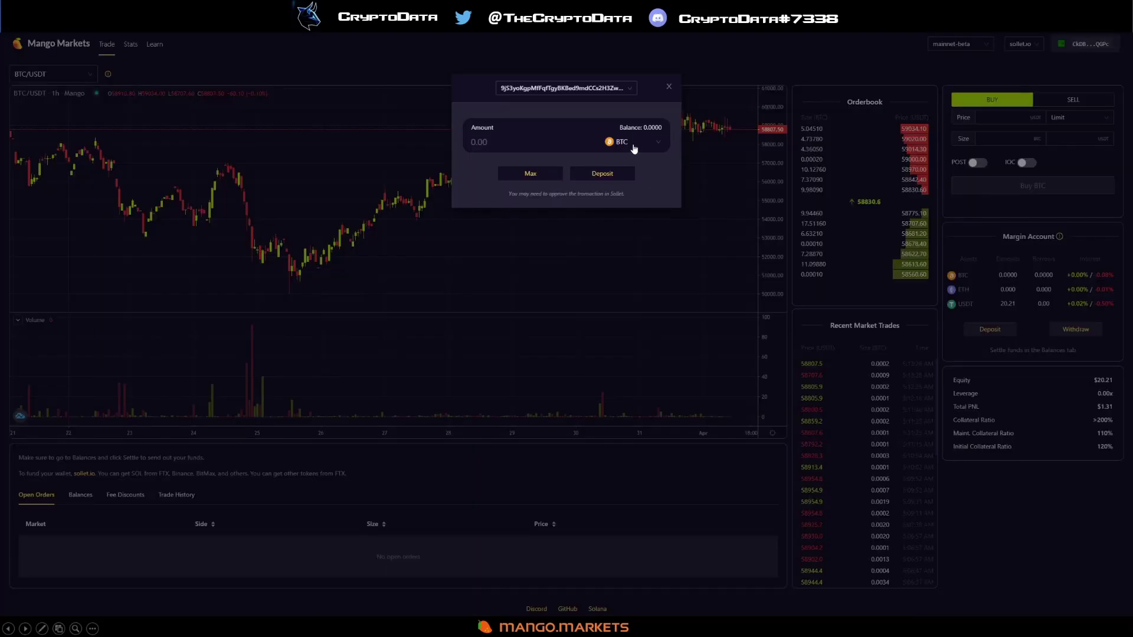
{"action": "left_click", "coordinate": [634, 147]}
{"action": "left_click", "coordinate": [627, 179]}
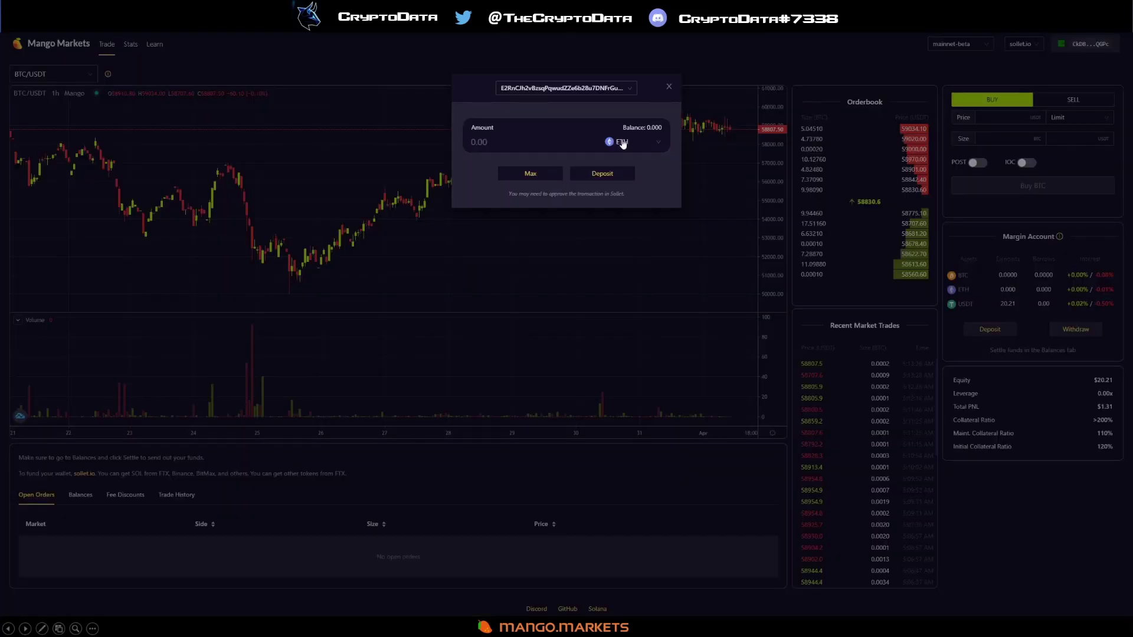
{"action": "left_click", "coordinate": [633, 143]}
{"action": "left_click", "coordinate": [622, 183]}
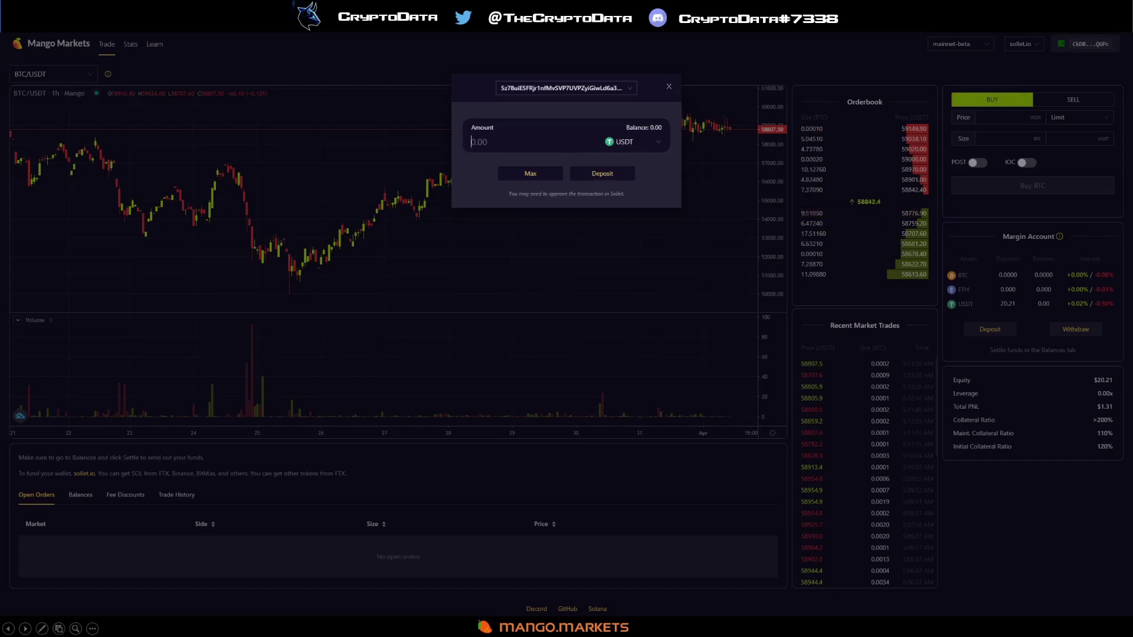
{"action": "left_click", "coordinate": [853, 219]}
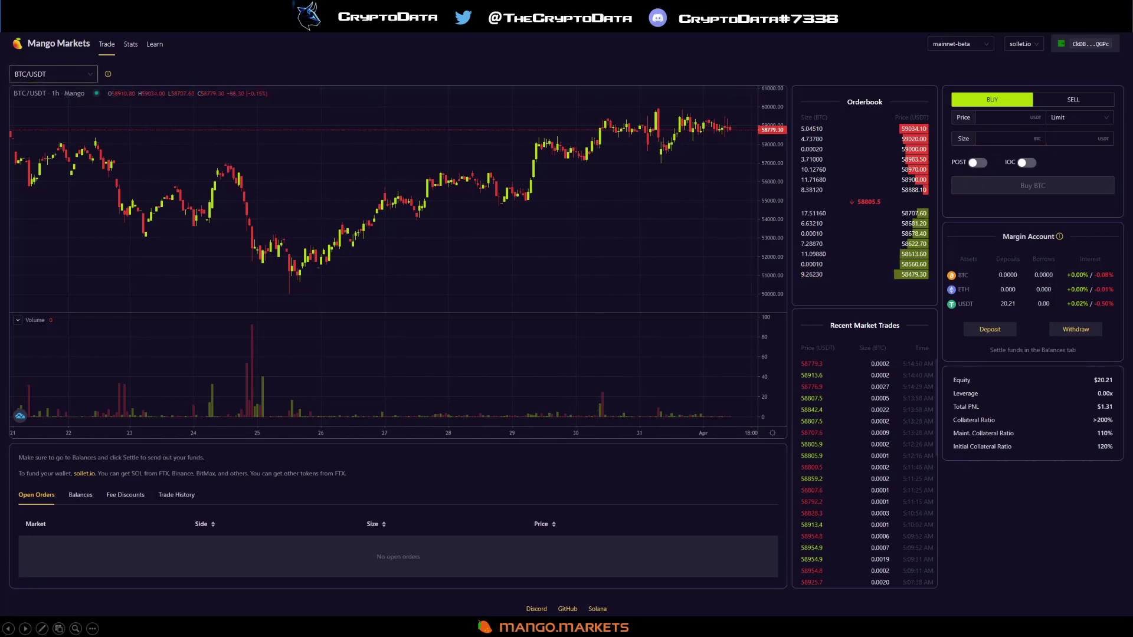
- Switch to ETH/USDT and submit a 20 USDT limit buy of 0.01 ETH at 1940.7
{"action": "left_click", "coordinate": [77, 74]}
{"action": "left_click", "coordinate": [73, 129]}
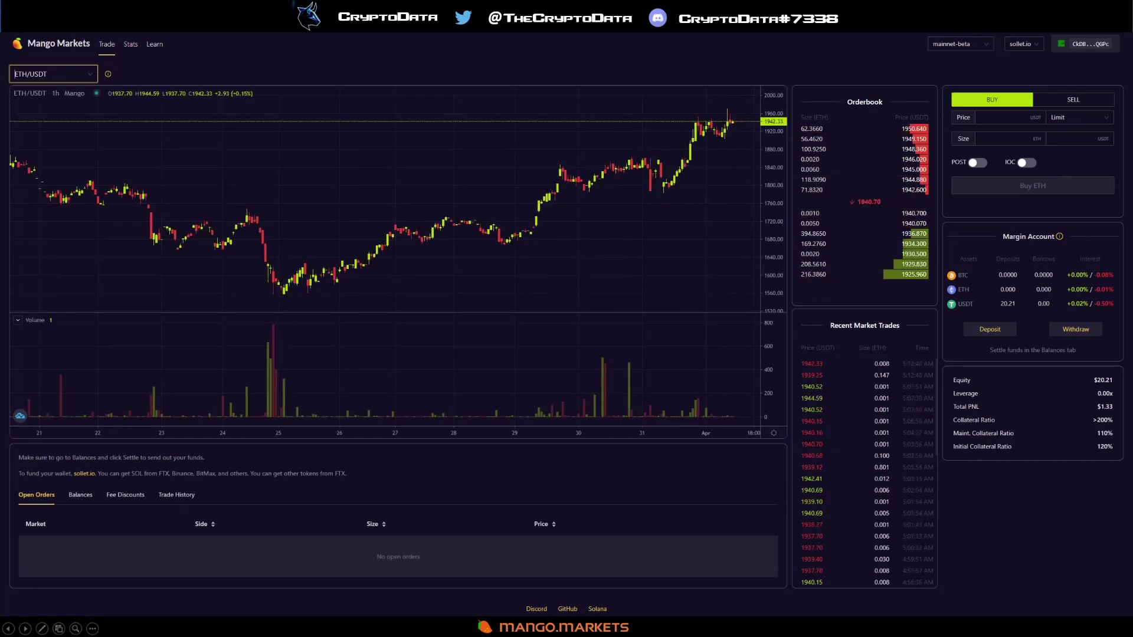
{"action": "left_click", "coordinate": [1073, 139]}
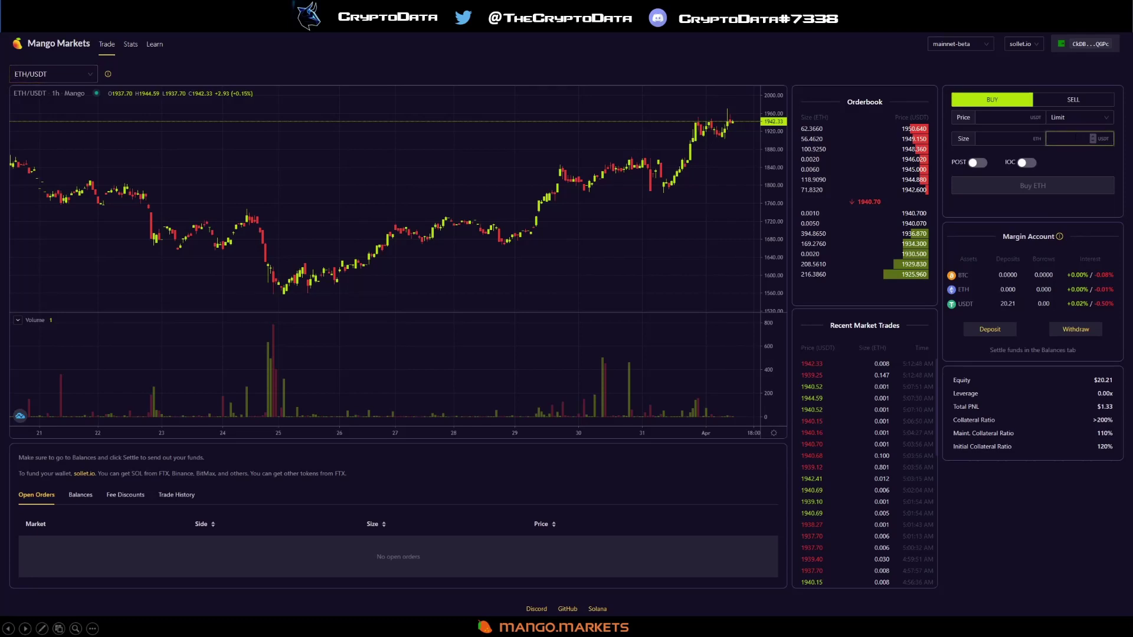
{"action": "type", "text": "20"}
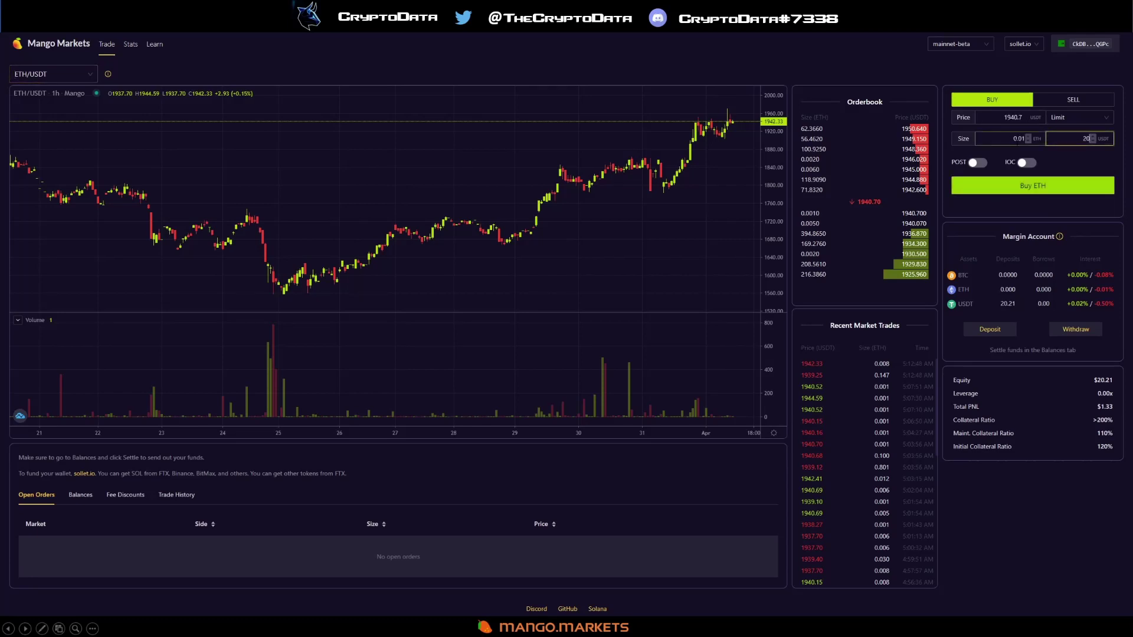
{"action": "left_click", "coordinate": [1058, 187]}
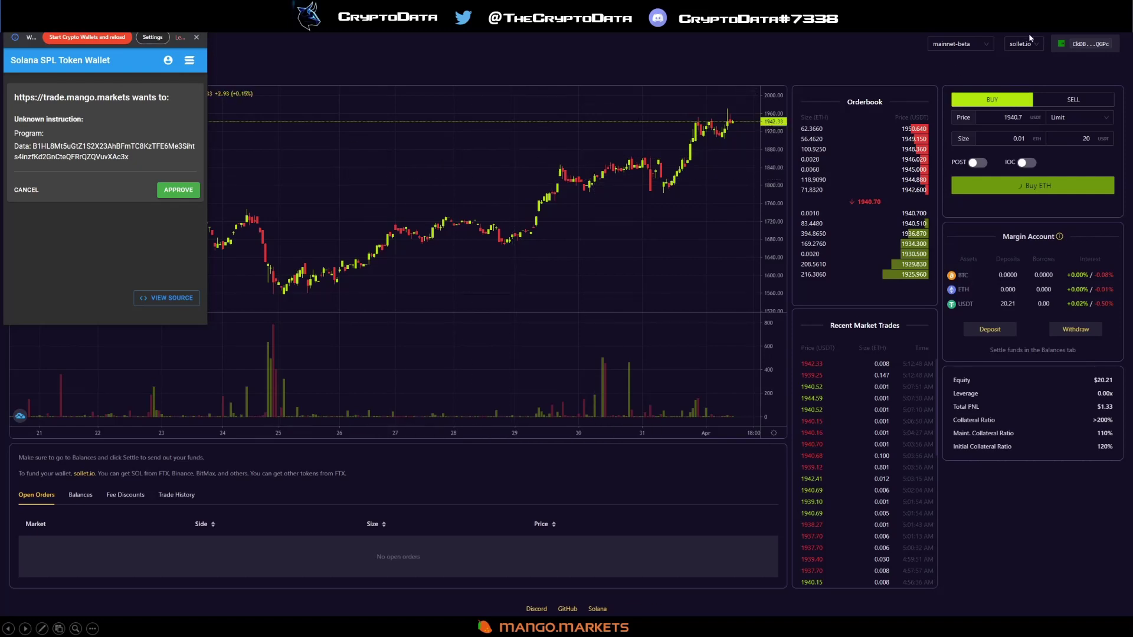
- Approve the 0.01 ETH buy at 1940.7 in Sollet so it appears in Open Orders
{"action": "left_click", "coordinate": [178, 190]}
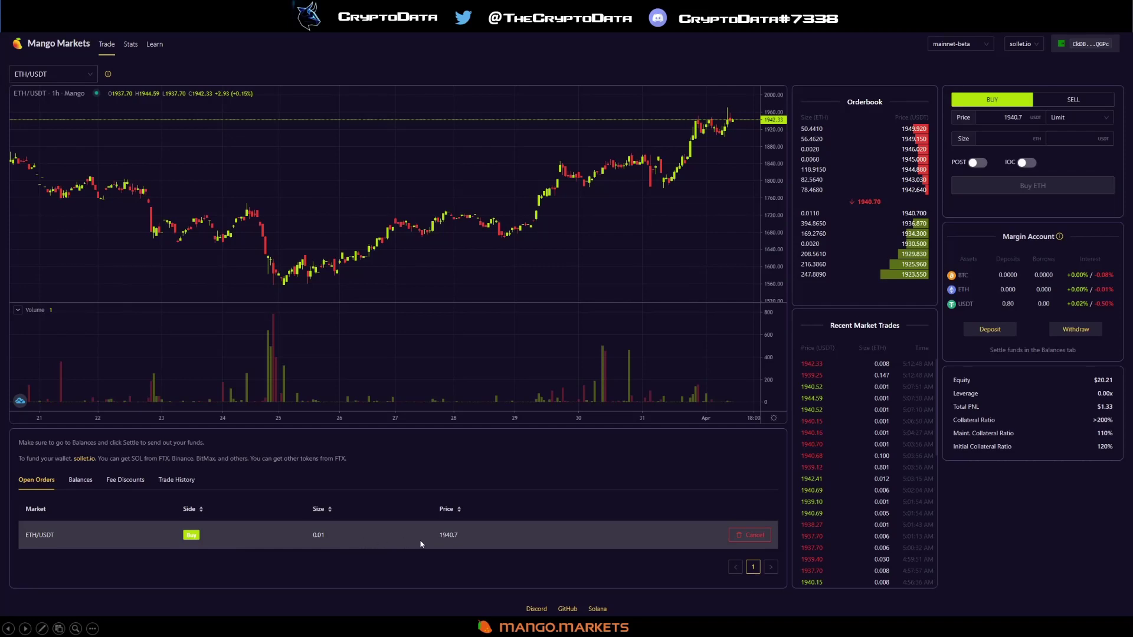
- Cancel the open ETH buy, restoring 20.21 USDT, and set the order type to Market
{"action": "left_click", "coordinate": [749, 535]}
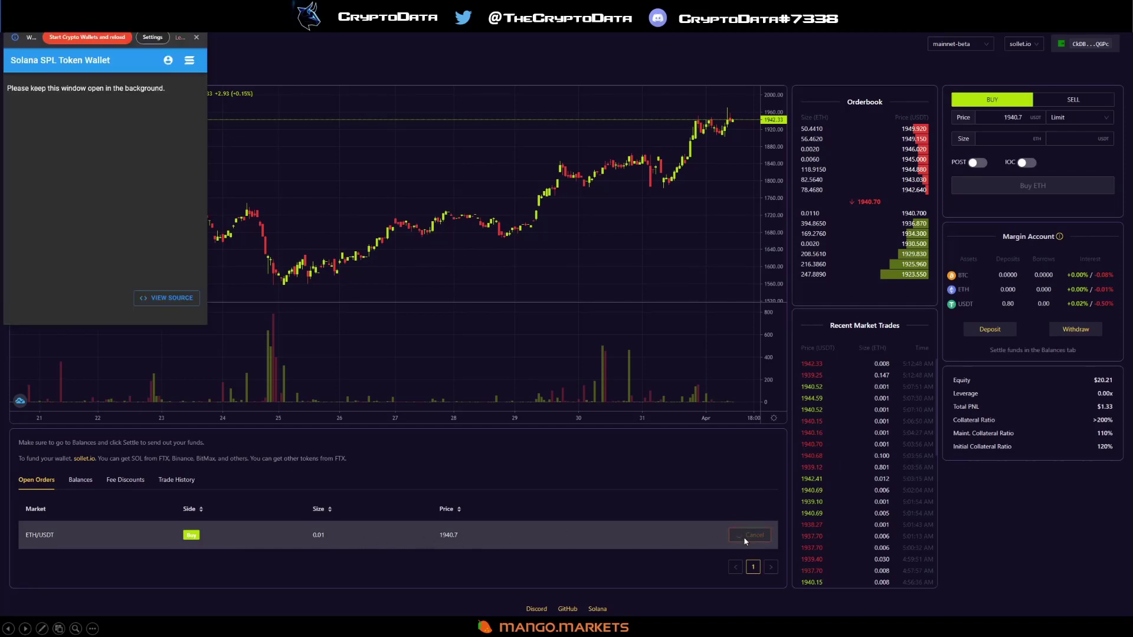
{"action": "left_click", "coordinate": [170, 279]}
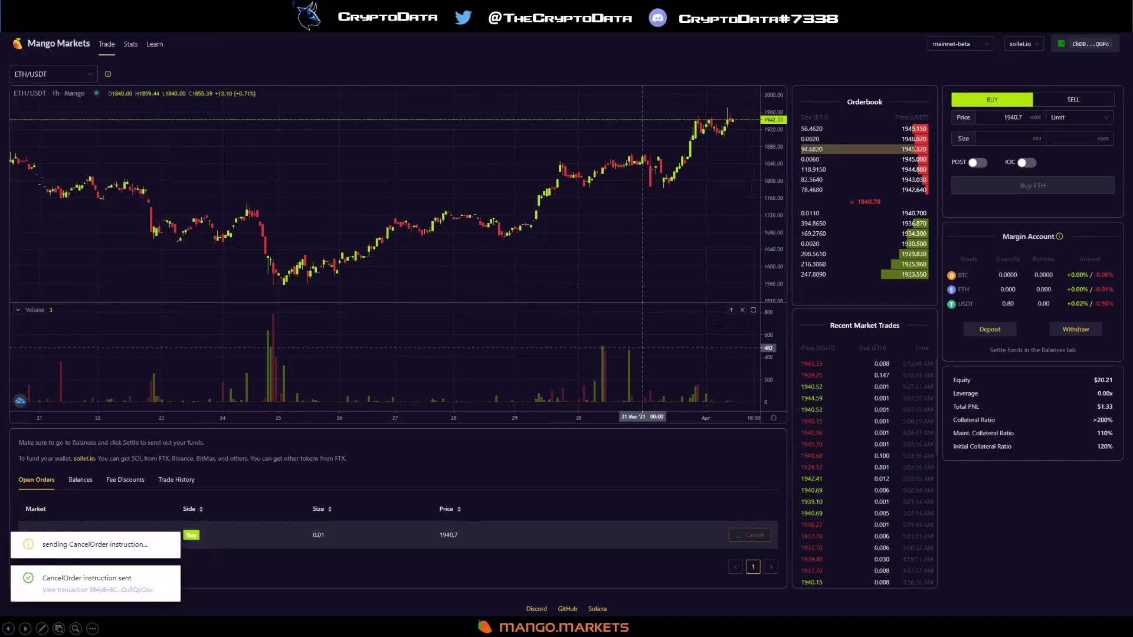
{"action": "left_click", "coordinate": [1079, 121]}
{"action": "left_click", "coordinate": [1072, 146]}
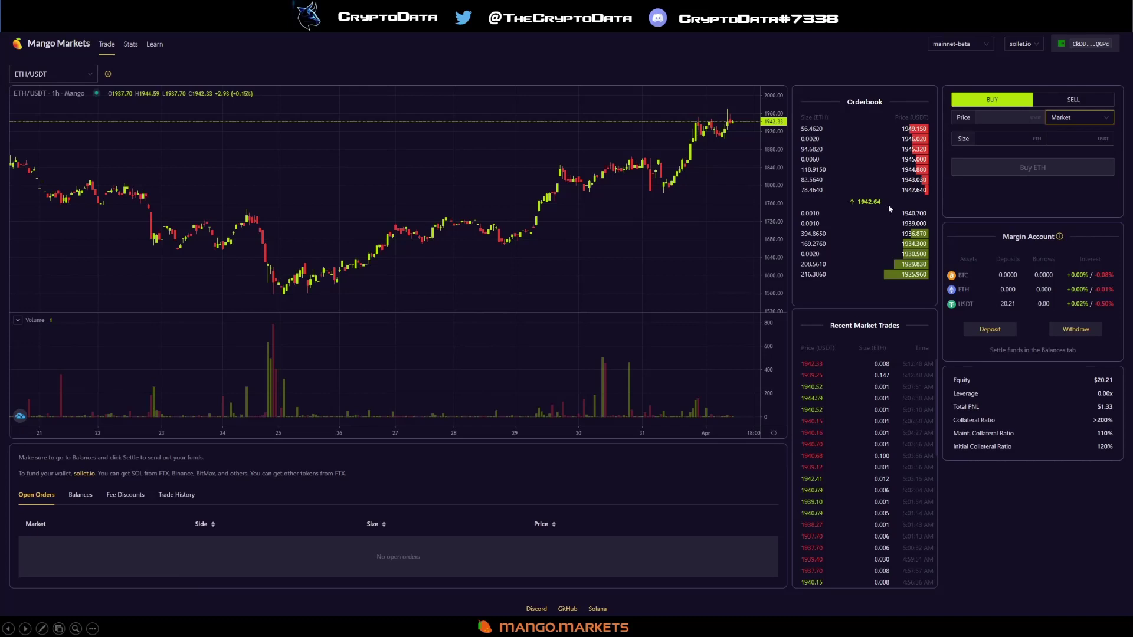
{"action": "left_click", "coordinate": [1066, 123]}
{"action": "left_click", "coordinate": [1060, 135]}
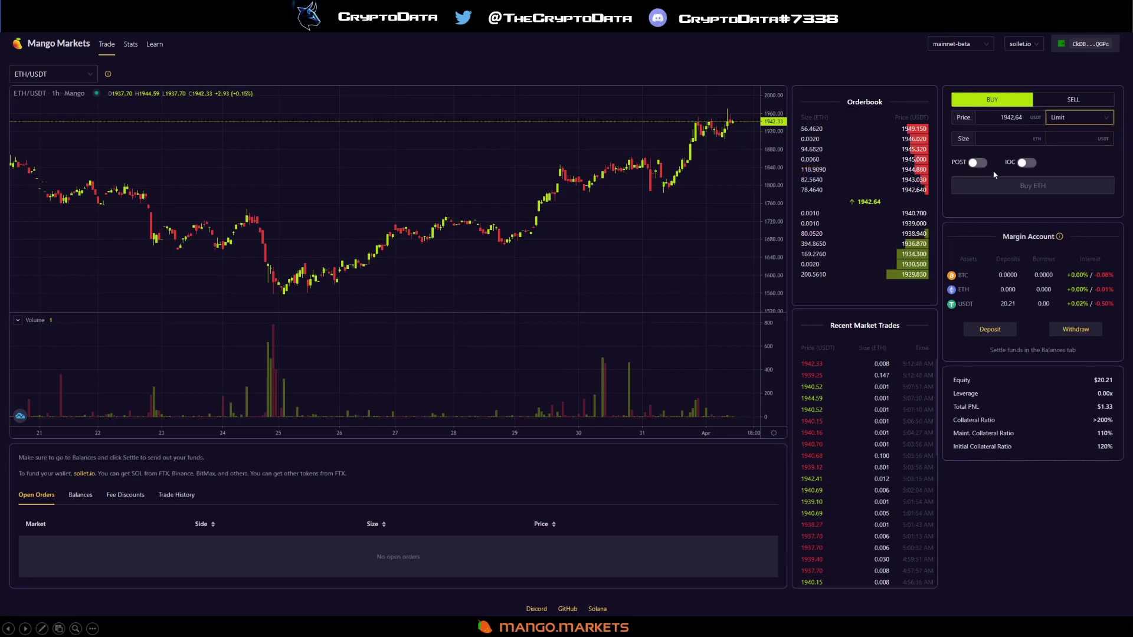
{"action": "left_click", "coordinate": [1073, 118]}
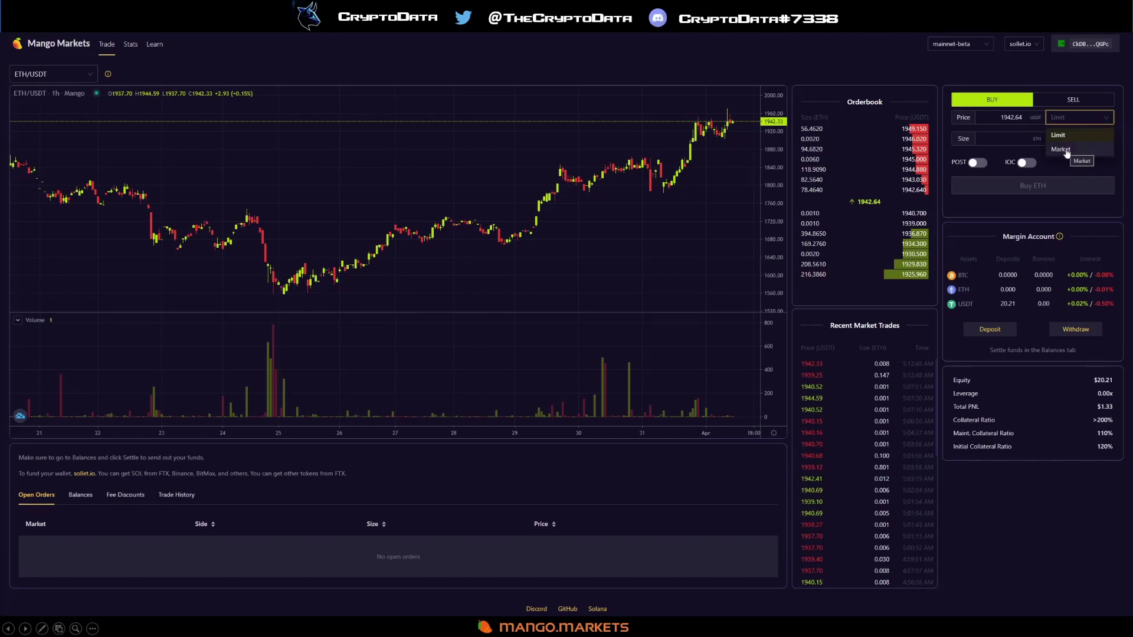
{"action": "left_click", "coordinate": [1066, 147]}
{"action": "left_click", "coordinate": [1062, 120]}
{"action": "left_click", "coordinate": [1061, 134]}
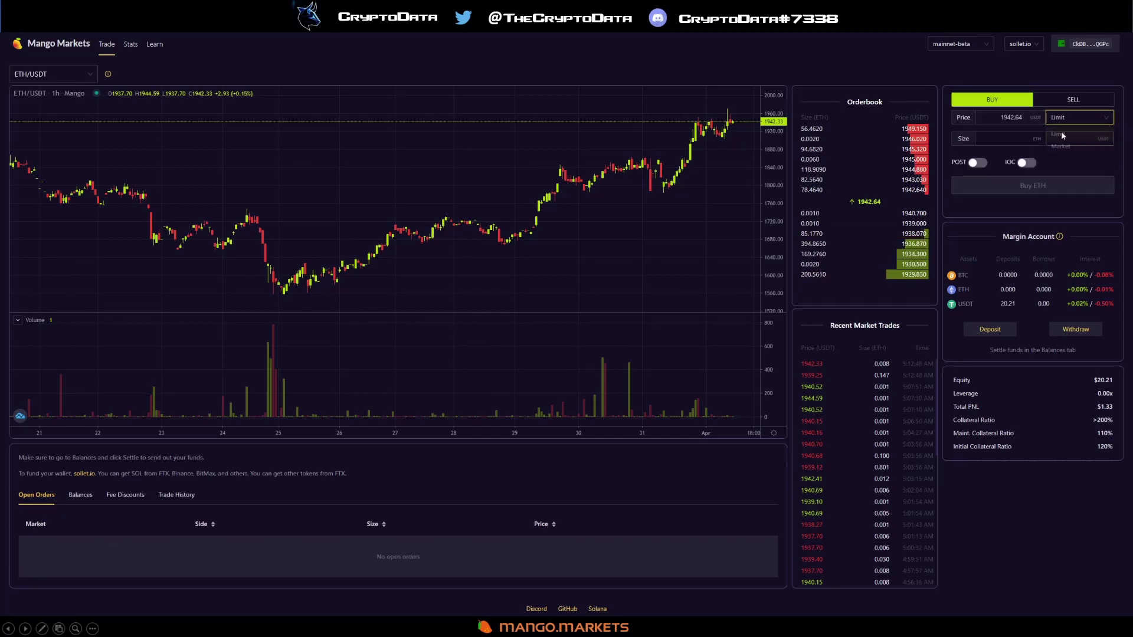
{"action": "left_click", "coordinate": [975, 163]}
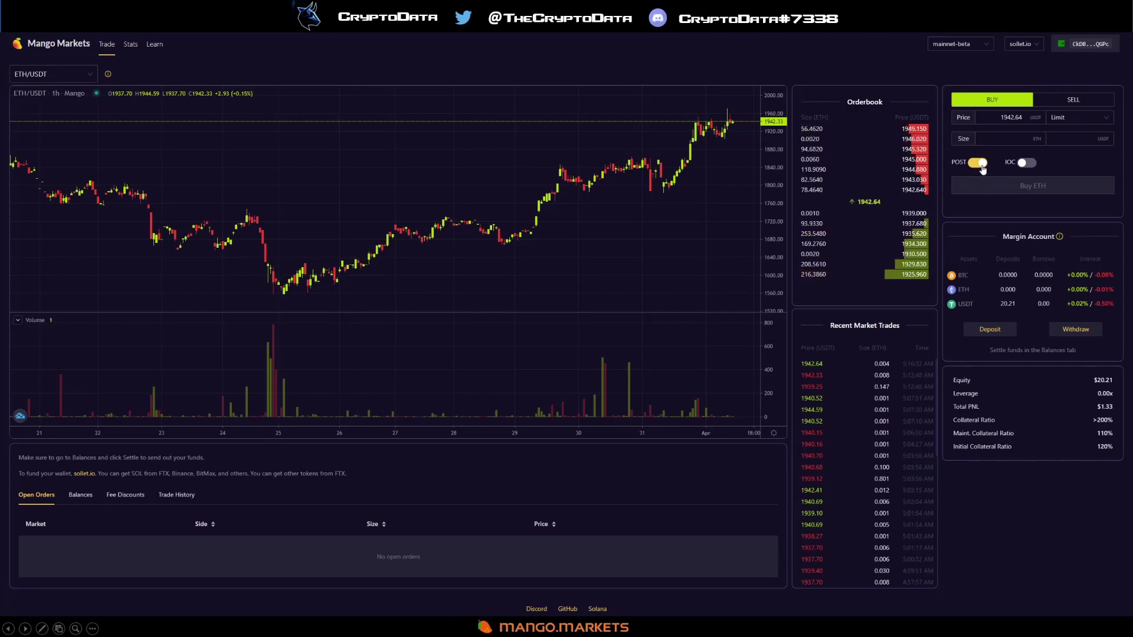
{"action": "left_click", "coordinate": [980, 168]}
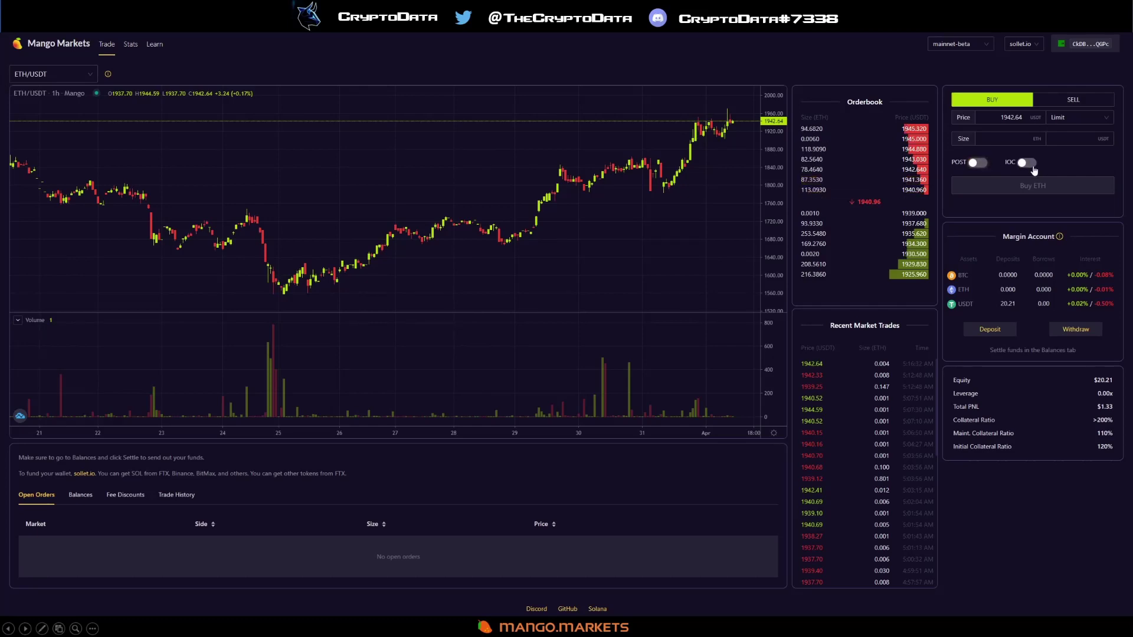
- Market-buy 0.01 ETH with 20 USDT, leaving 0.010 ETH deposited and 0.17 USDT borrowed
{"action": "left_click", "coordinate": [1065, 117]}
{"action": "left_click", "coordinate": [1061, 146]}
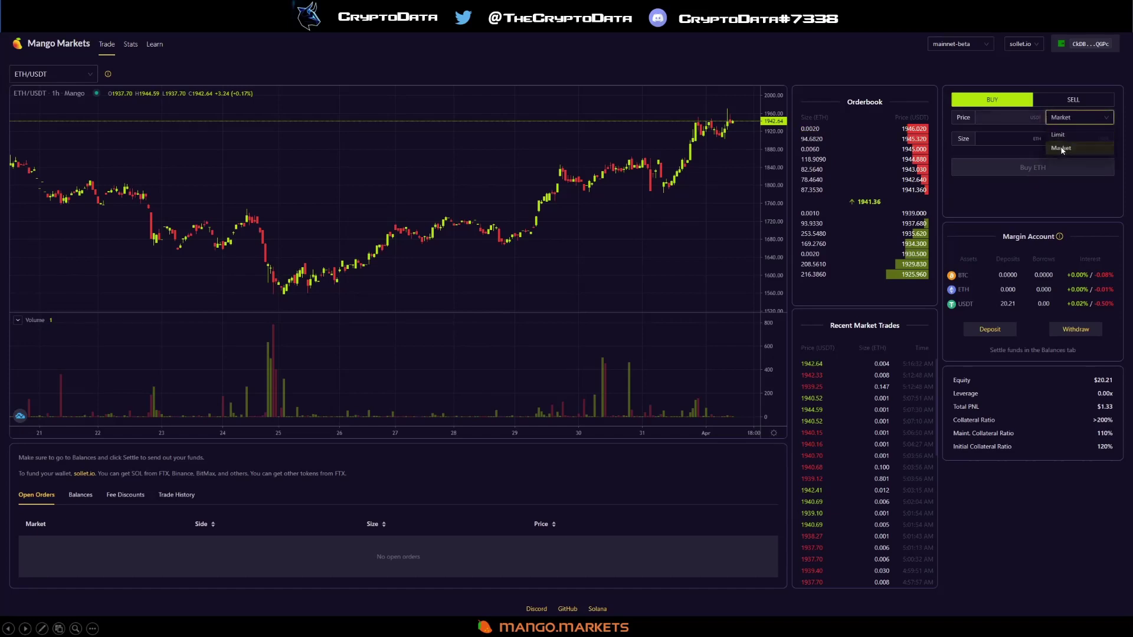
{"action": "left_click", "coordinate": [1065, 138]}
{"action": "type", "text": "20"}
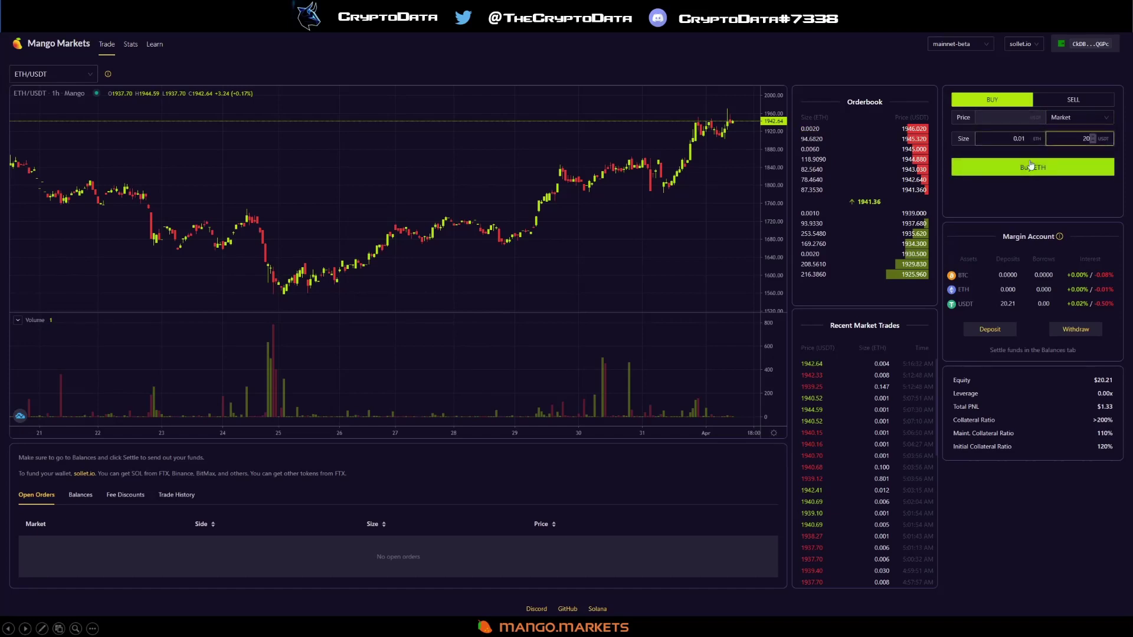
{"action": "left_click", "coordinate": [1029, 168]}
{"action": "left_click", "coordinate": [178, 193]}
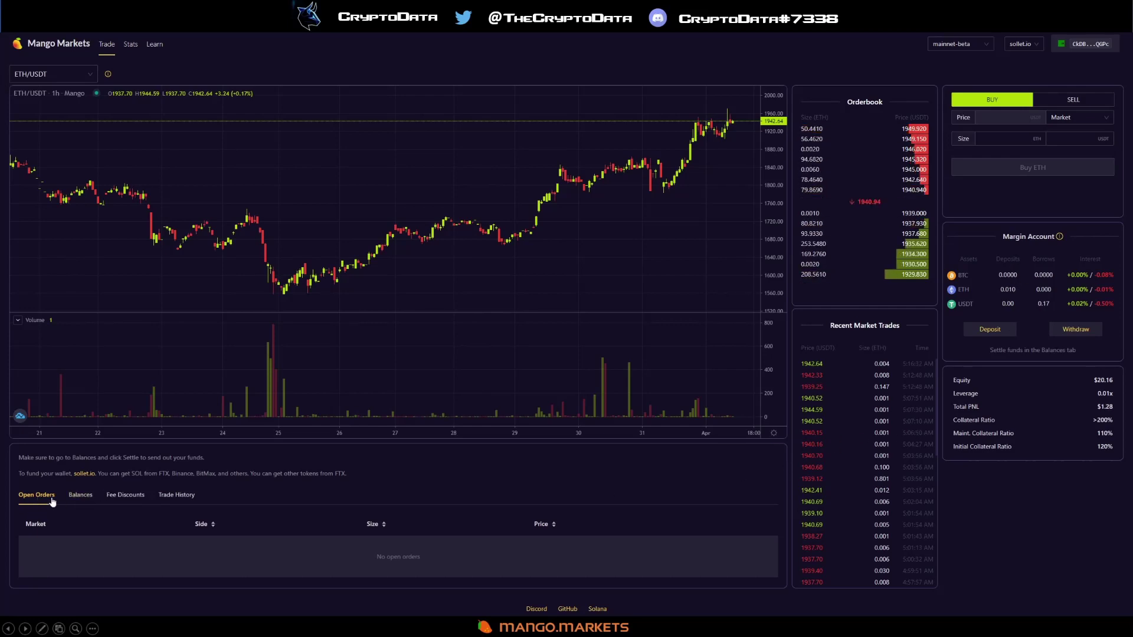
- Review Balances and Trade History, ending on Fee Discounts with -0.03% maker and 0.14% taker fees
{"action": "left_click", "coordinate": [81, 495]}
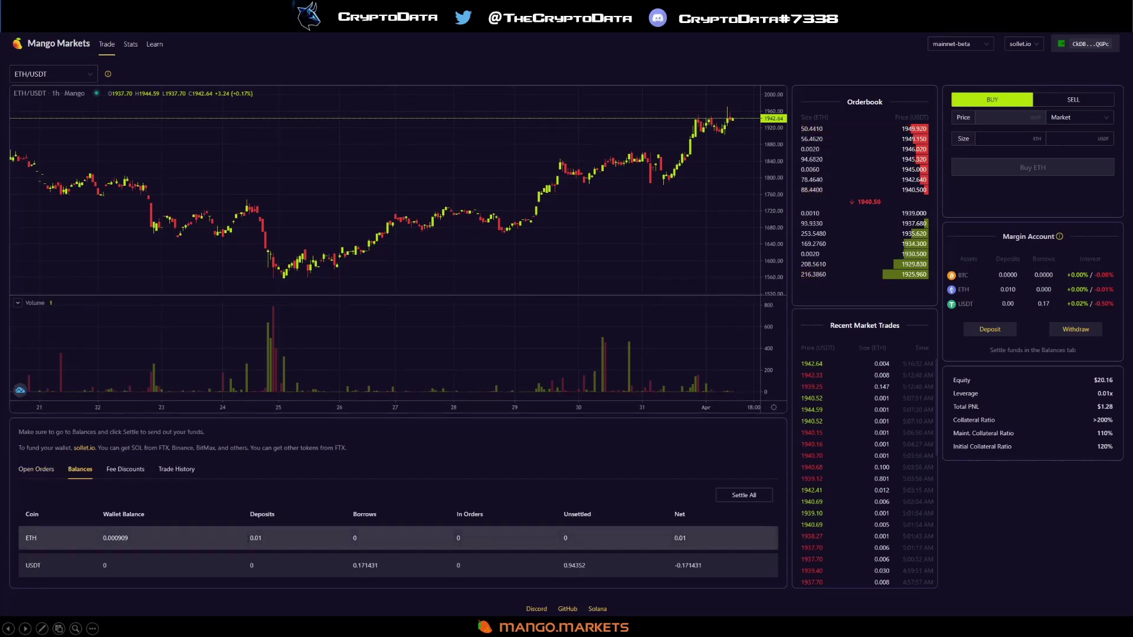
{"action": "left_click", "coordinate": [125, 469]}
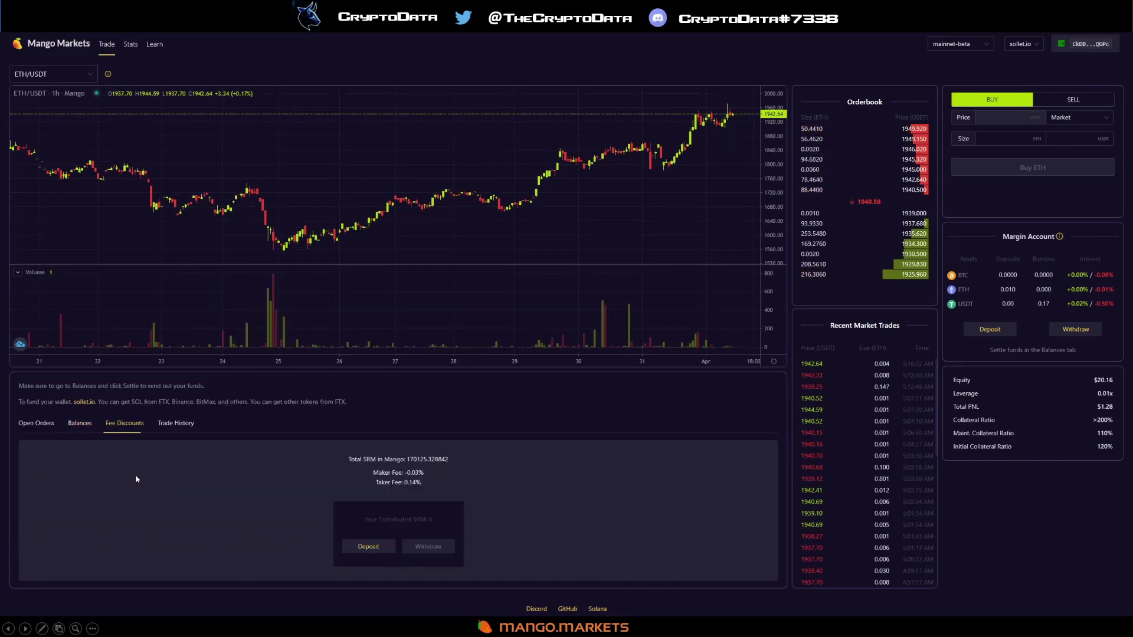
{"action": "left_click", "coordinate": [189, 423]}
{"action": "left_click", "coordinate": [125, 424]}
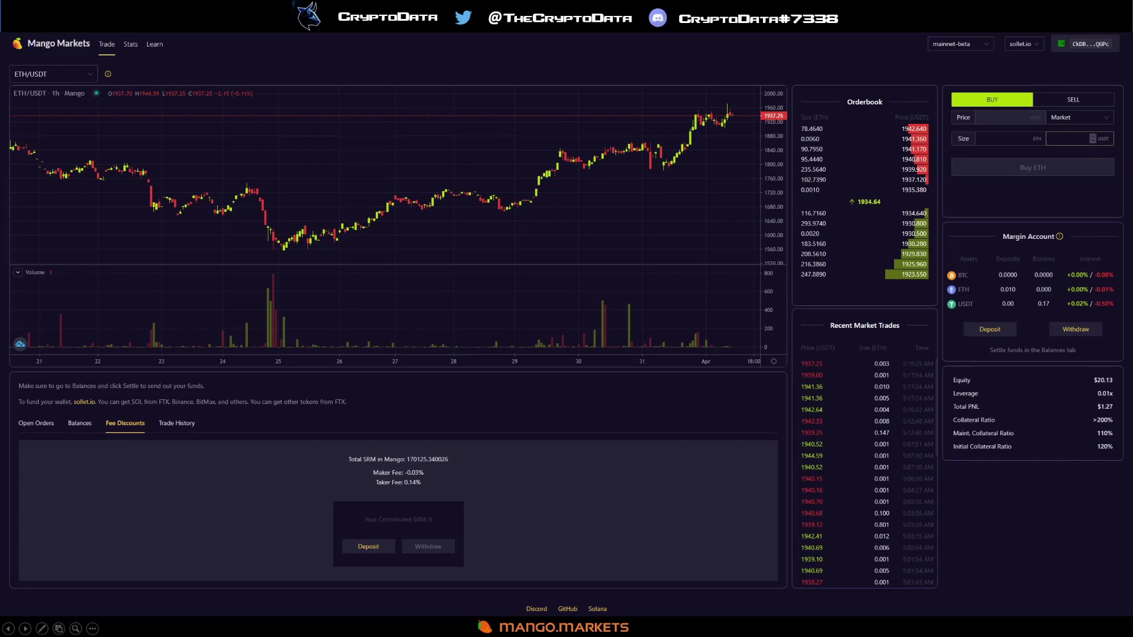
- Market-buy ETH with a 60 USDT order and approve it in the Sollet wallet
{"action": "left_click", "coordinate": [1080, 139]}
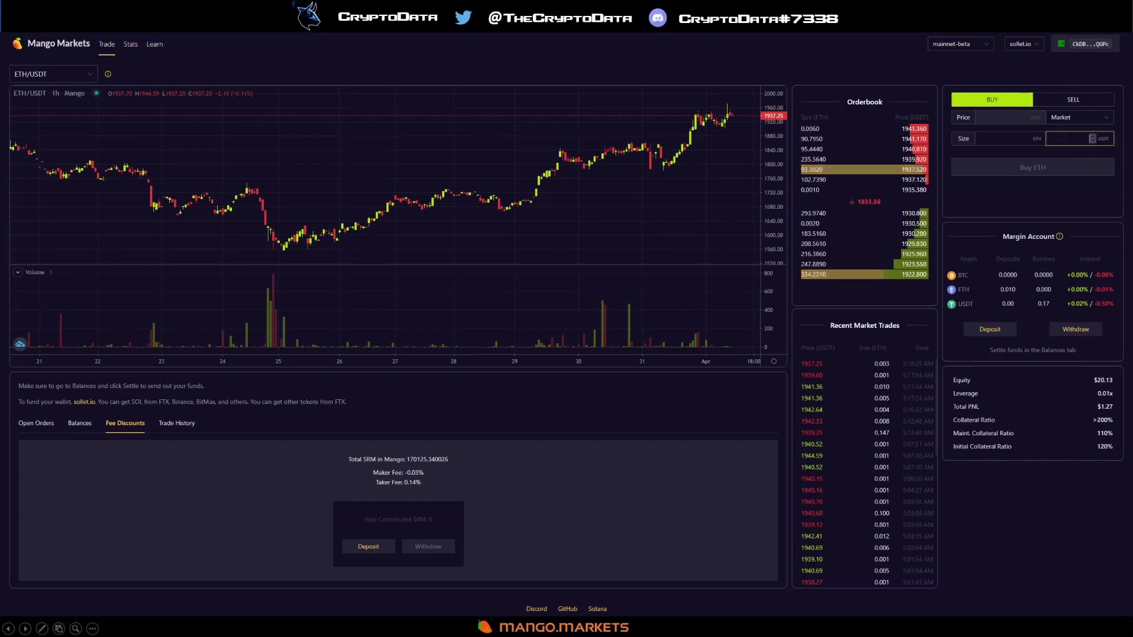
{"action": "type", "text": "60"}
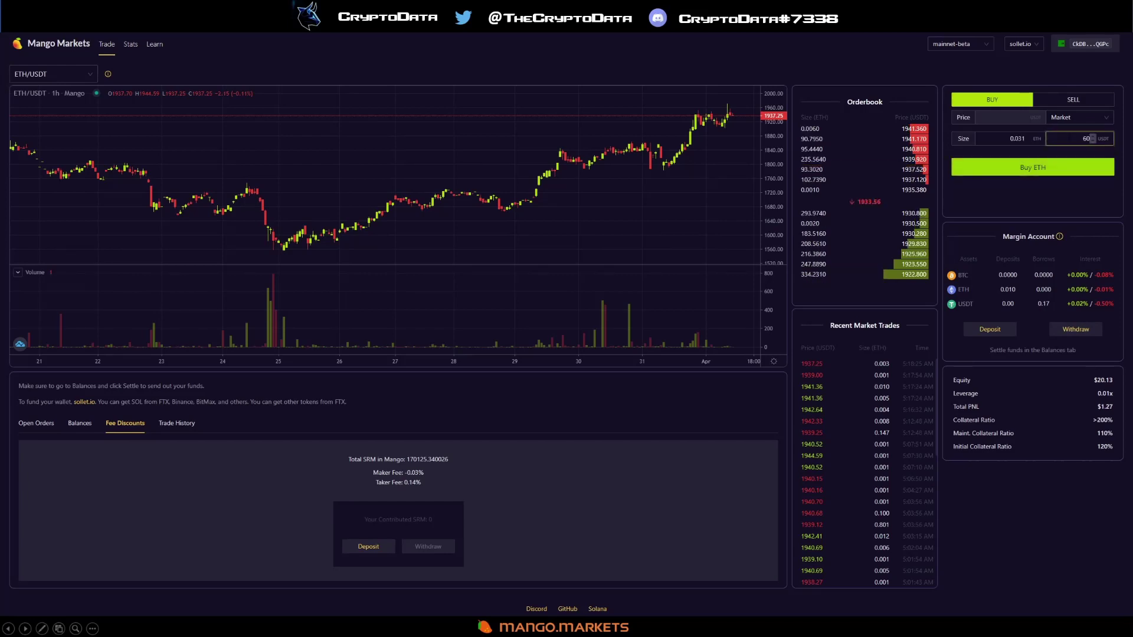
{"action": "left_click", "coordinate": [1061, 171]}
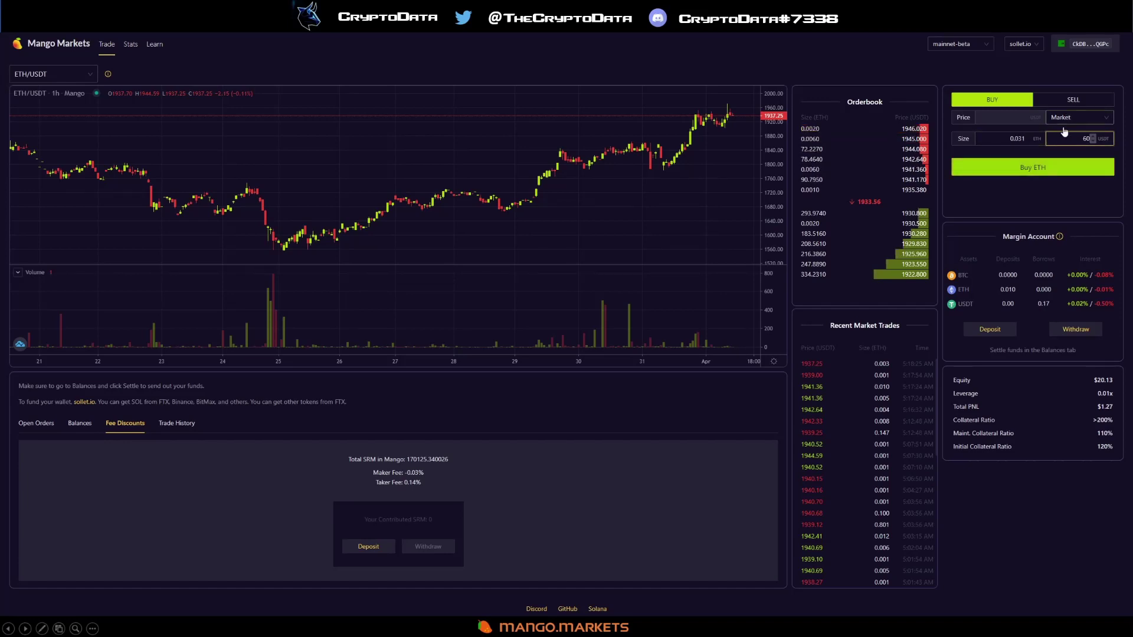
{"action": "left_click", "coordinate": [1056, 168]}
{"action": "left_click", "coordinate": [179, 190]}
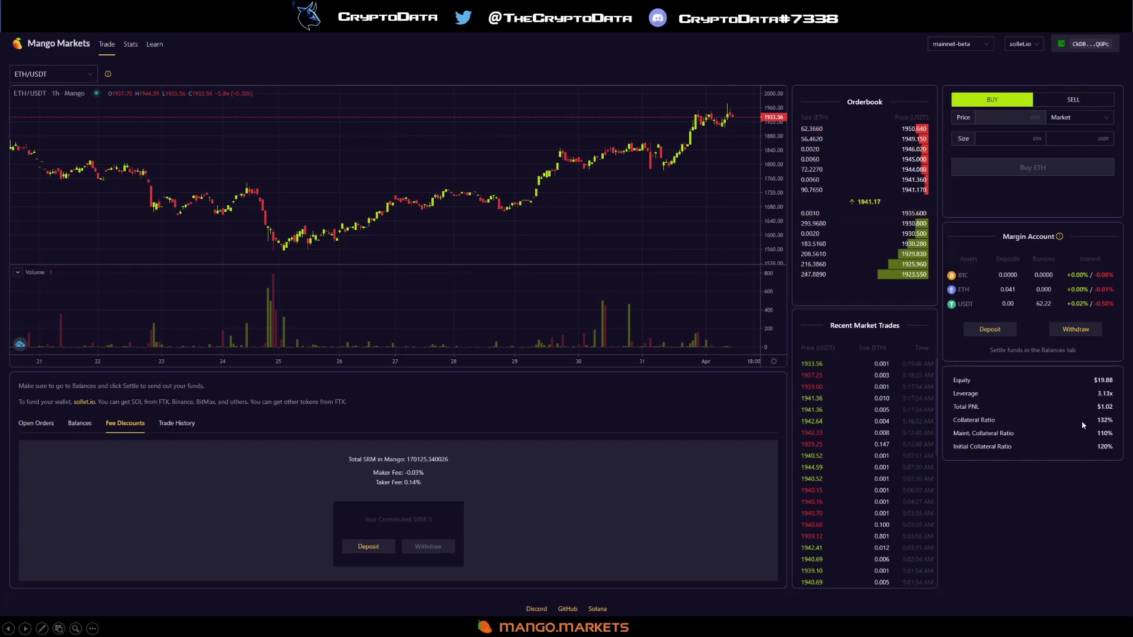
{"action": "mouse_move", "coordinate": [975, 424]}
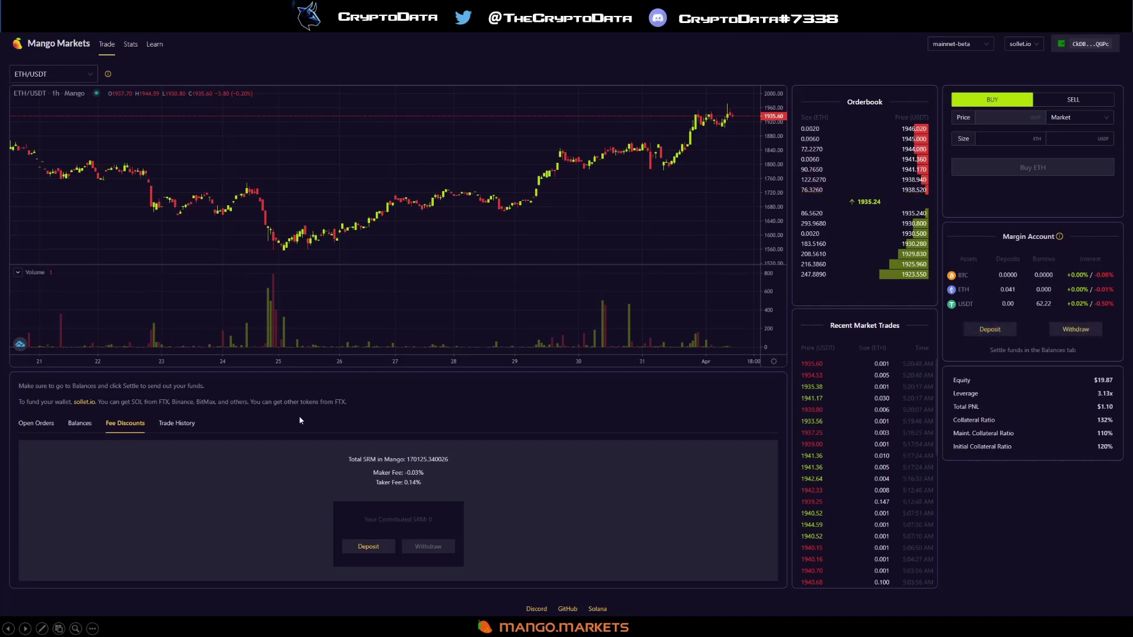
- Settle all unsettled funds from the Balances tab and approve the settlement in Sollet
{"action": "left_click", "coordinate": [79, 423]}
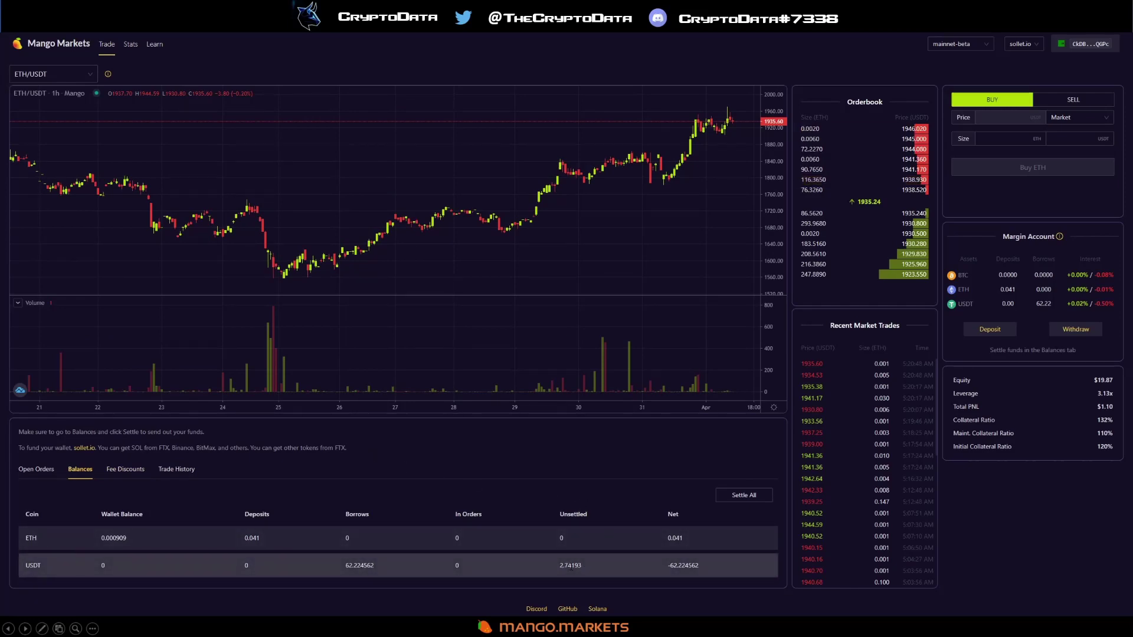
{"action": "left_click", "coordinate": [740, 499]}
{"action": "left_click", "coordinate": [177, 235]}
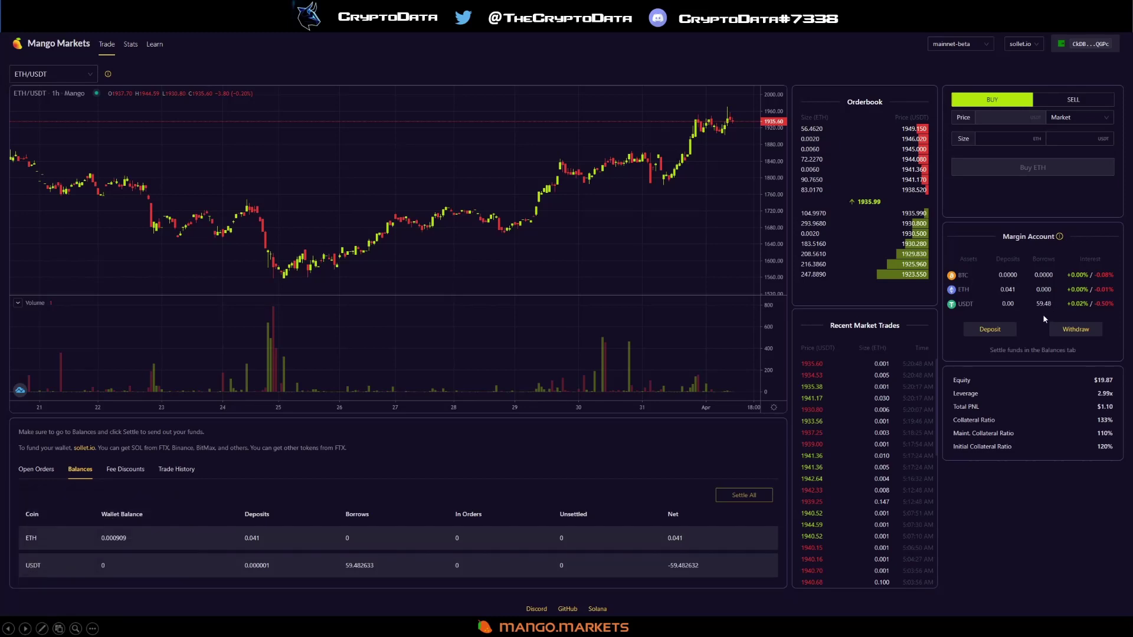
{"action": "left_click", "coordinate": [1073, 102]}
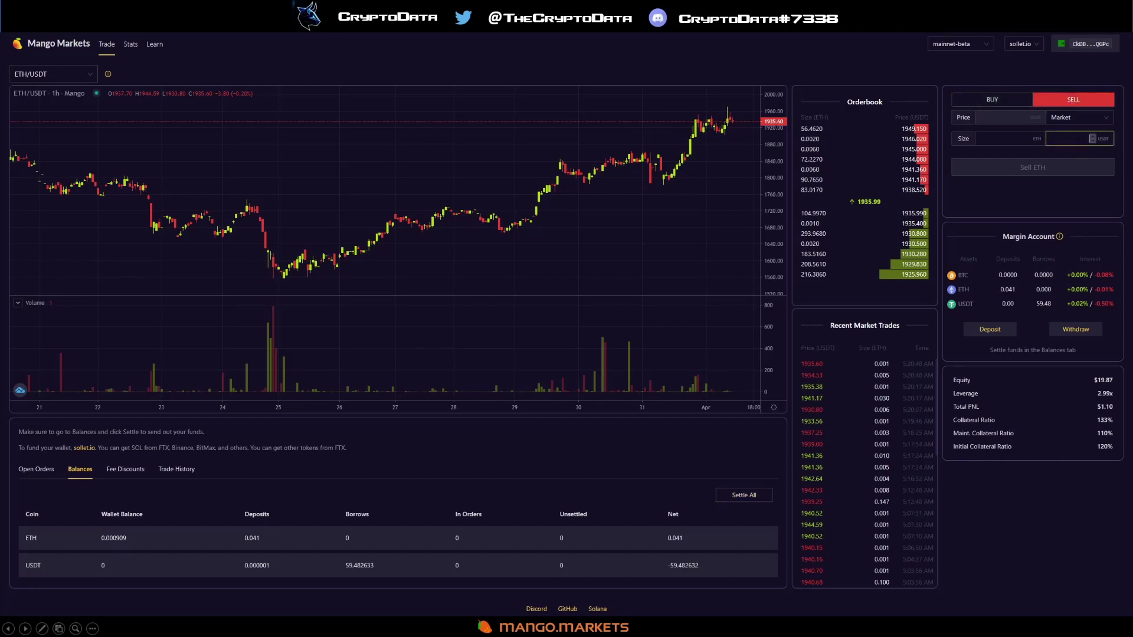
{"action": "type", "text": "59.48"}
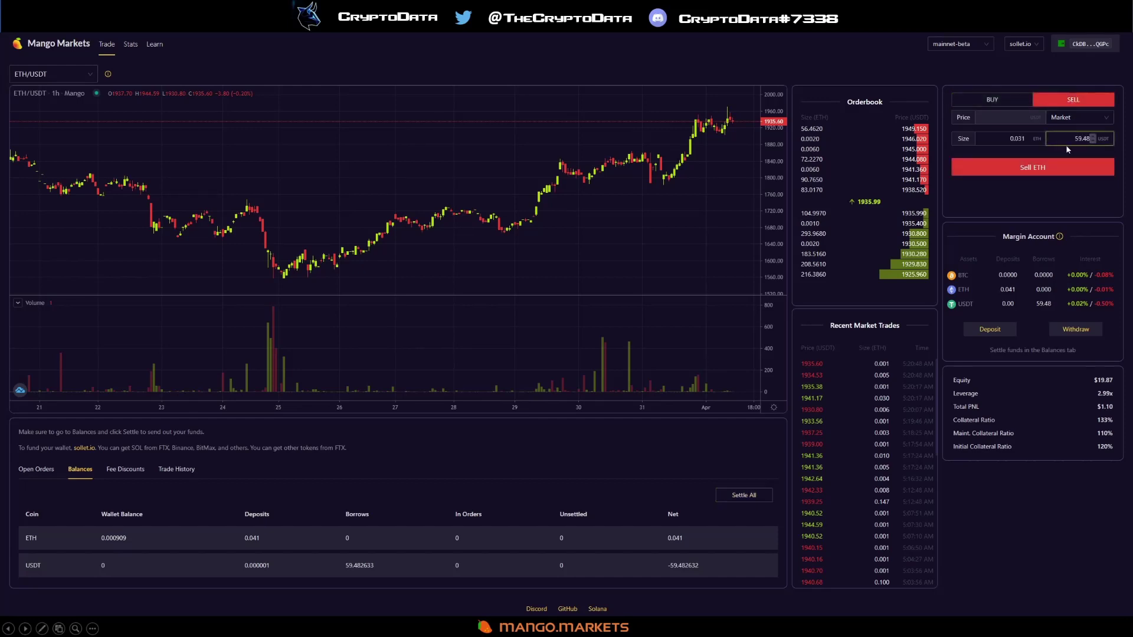
{"action": "left_click", "coordinate": [1063, 165]}
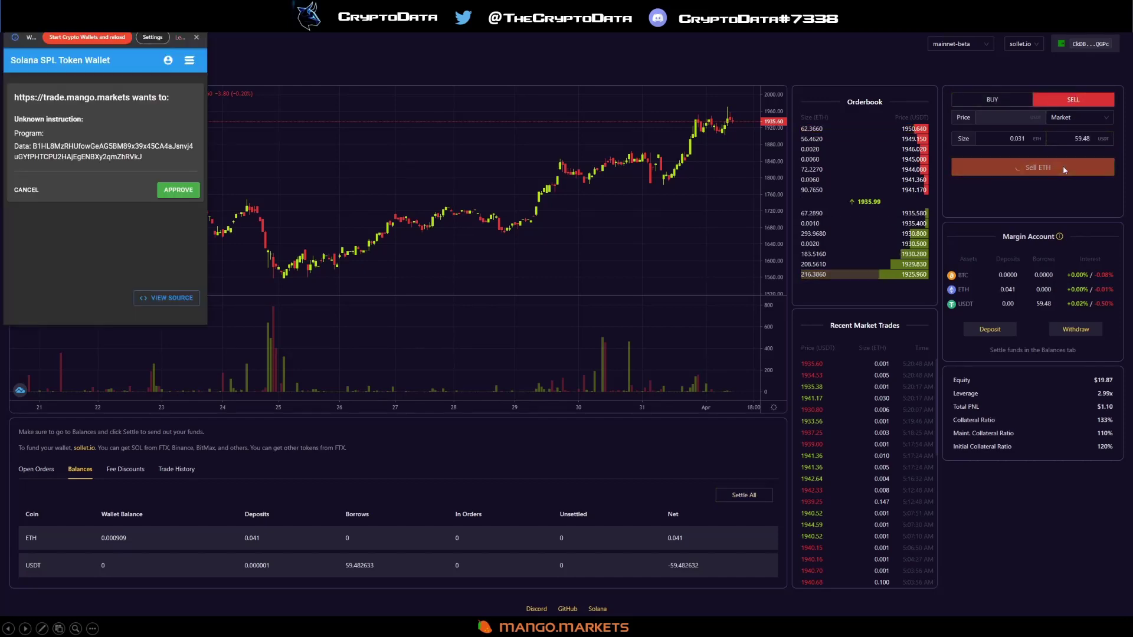
{"action": "left_click", "coordinate": [179, 191]}
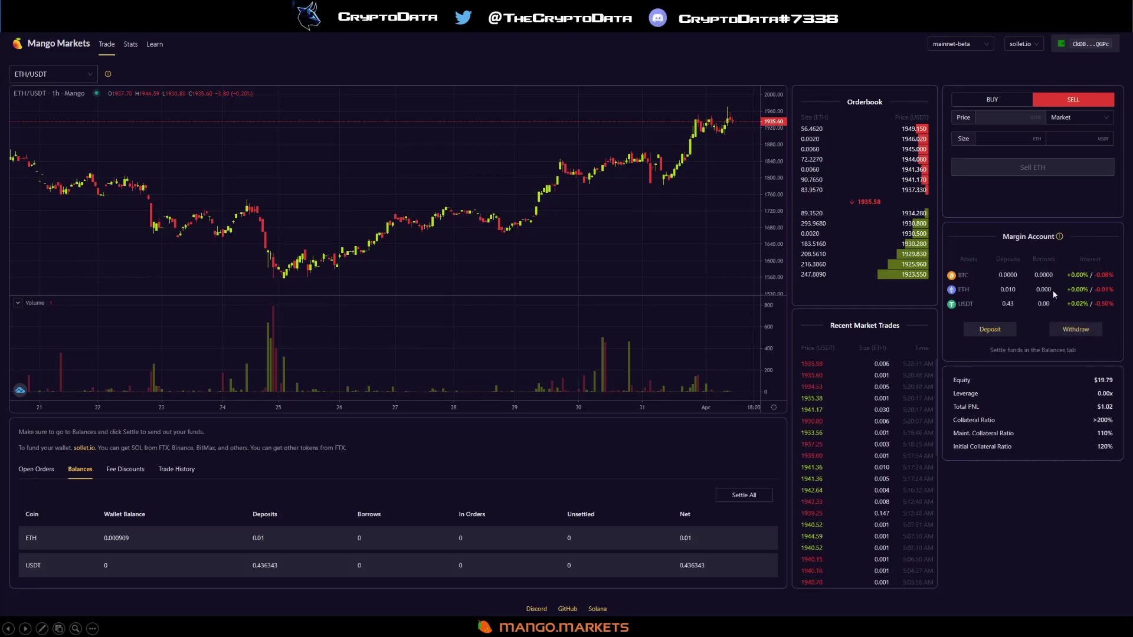
{"action": "left_click", "coordinate": [986, 102]}
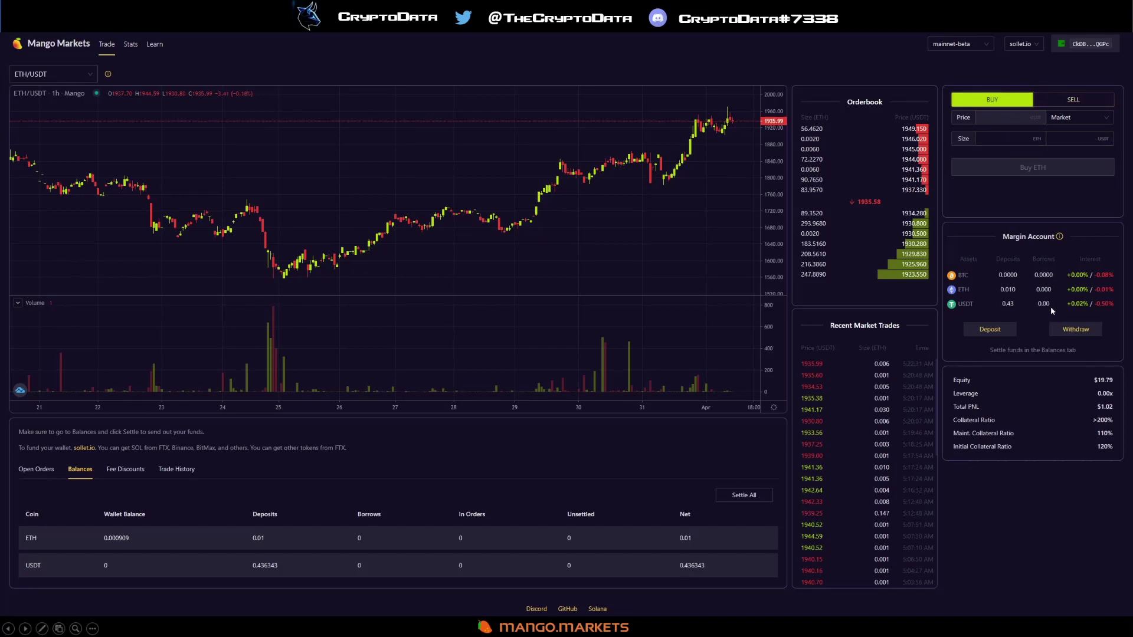
{"action": "left_click", "coordinate": [1066, 102]}
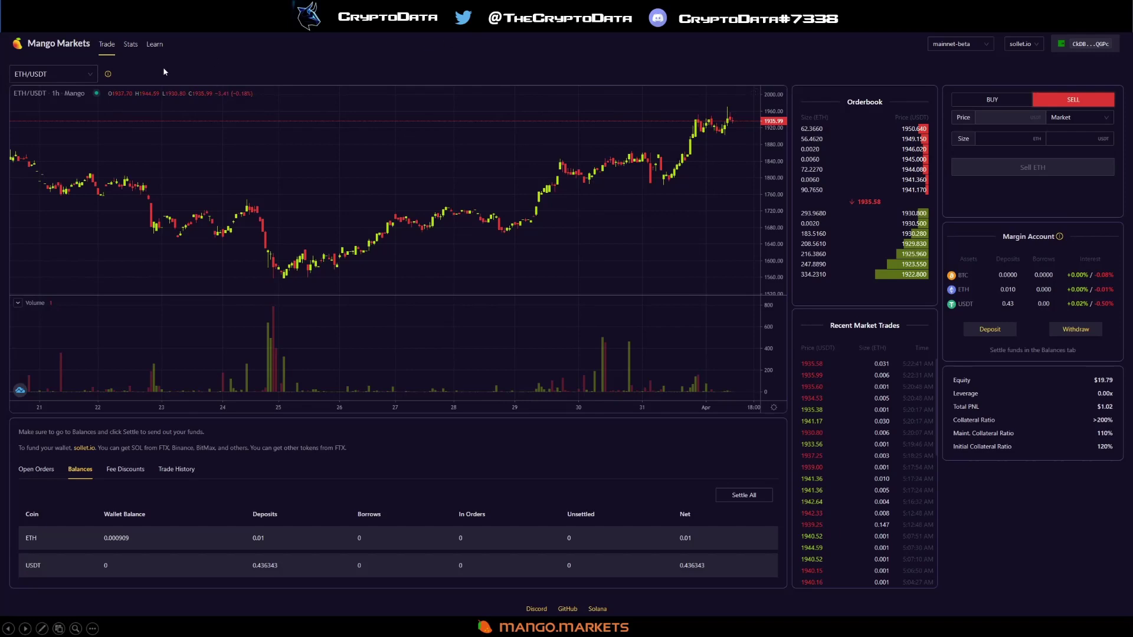
- Open the Stats page and switch its Historical Stats charts to USDT
{"action": "left_click", "coordinate": [130, 45]}
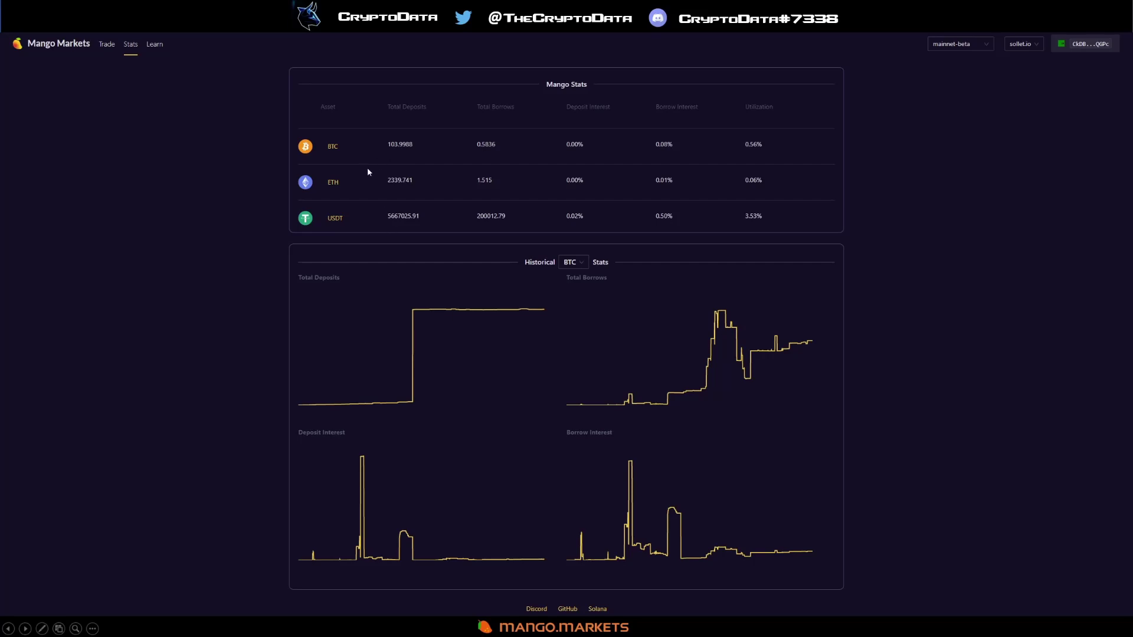
{"action": "mouse_move", "coordinate": [397, 308]}
{"action": "left_click", "coordinate": [570, 262]}
{"action": "left_click", "coordinate": [583, 310]}
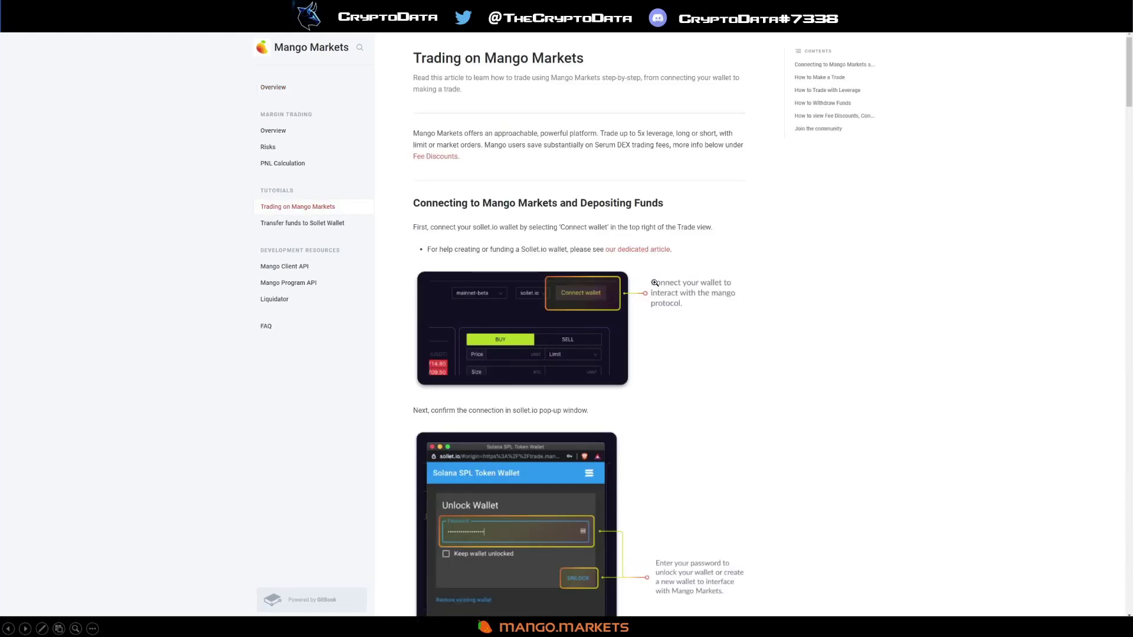
- Scroll down through the 'Trading on Mango Markets' tutorial
{"action": "scroll", "coordinate": [654, 283], "scroll_direction": "down", "scroll_amount": 1}
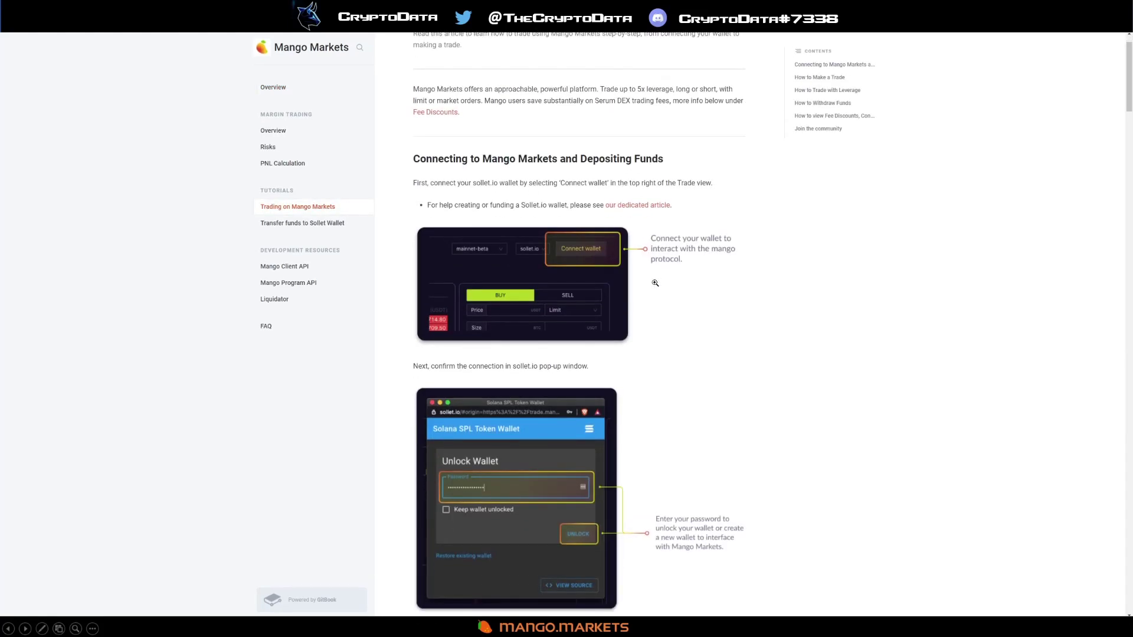
{"action": "scroll", "coordinate": [647, 231], "scroll_direction": "down", "scroll_amount": 15}
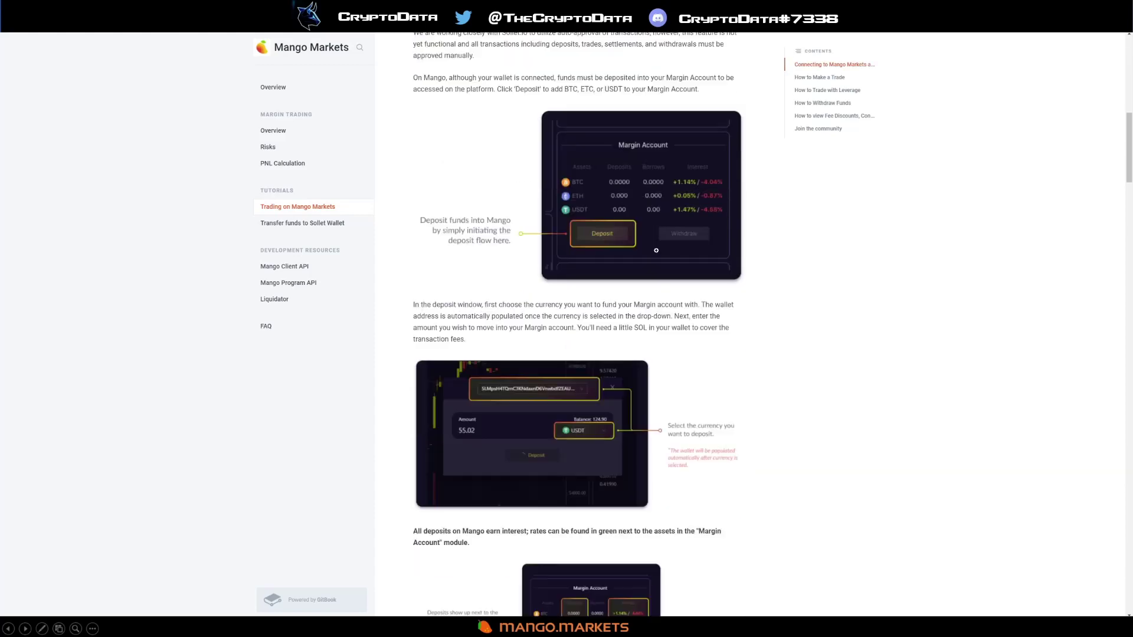
{"action": "scroll", "coordinate": [659, 253], "scroll_direction": "down", "scroll_amount": 5}
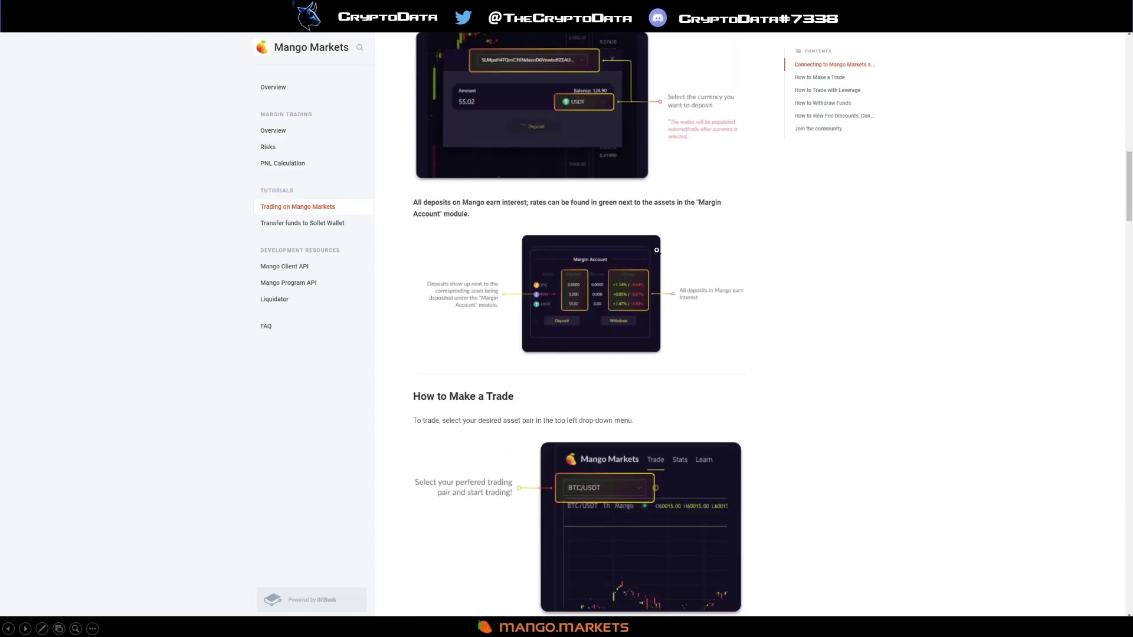
{"action": "scroll", "coordinate": [671, 230], "scroll_direction": "down", "scroll_amount": 3}
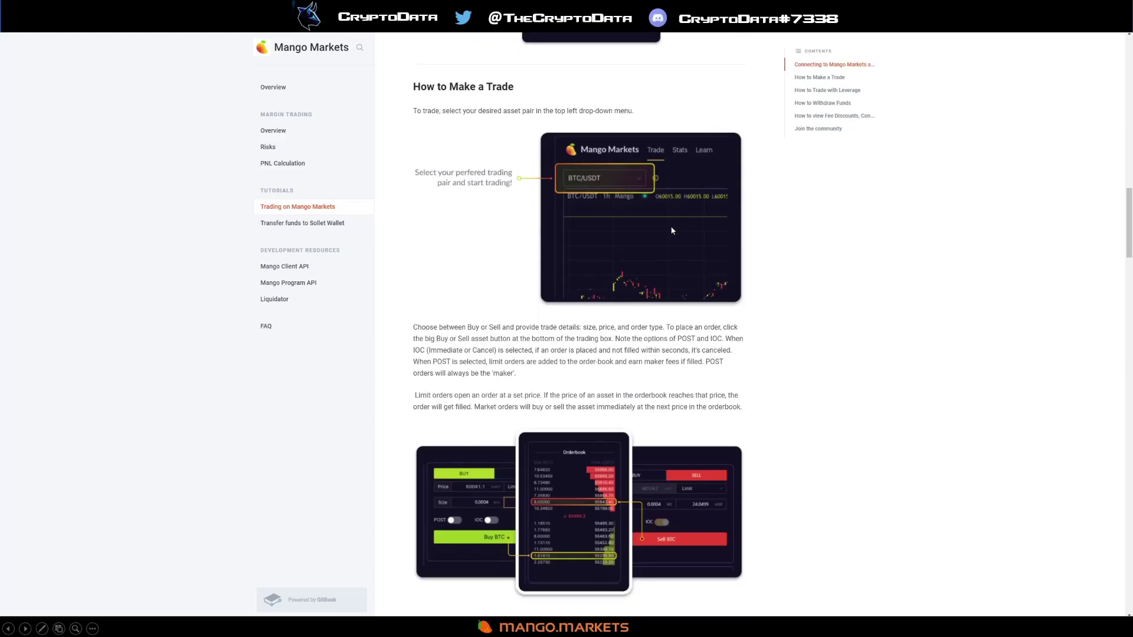
{"action": "scroll", "coordinate": [640, 207], "scroll_direction": "down", "scroll_amount": 4}
{"action": "scroll", "coordinate": [590, 272], "scroll_direction": "down", "scroll_amount": 6}
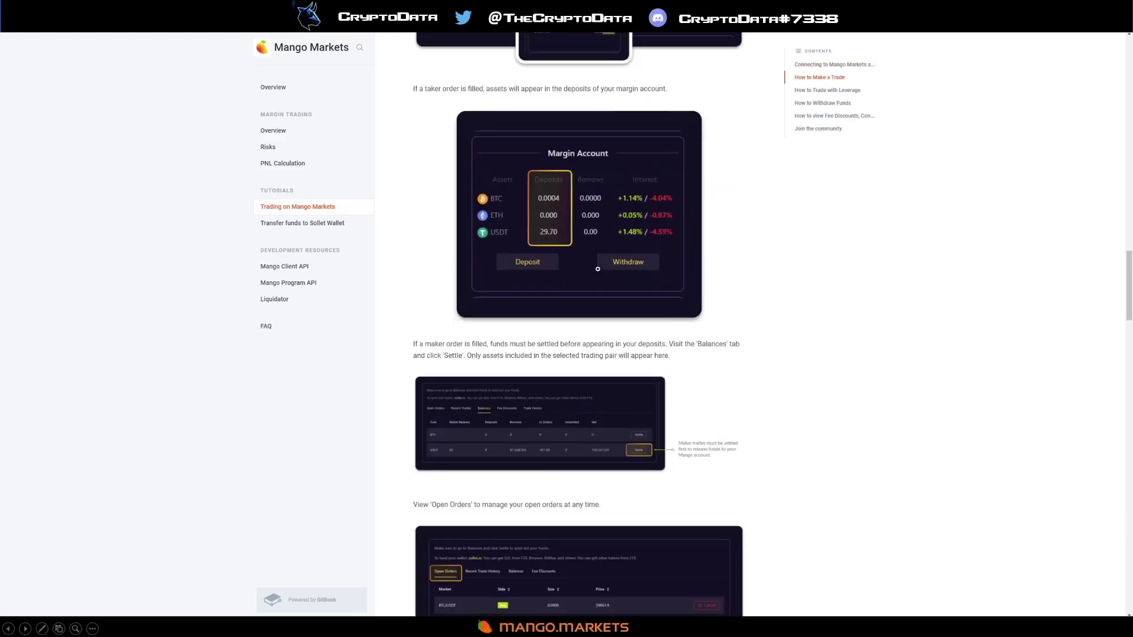
{"action": "scroll", "coordinate": [710, 253], "scroll_direction": "down", "scroll_amount": 4}
{"action": "scroll", "coordinate": [647, 237], "scroll_direction": "down", "scroll_amount": 4}
{"action": "scroll", "coordinate": [587, 241], "scroll_direction": "down", "scroll_amount": 4}
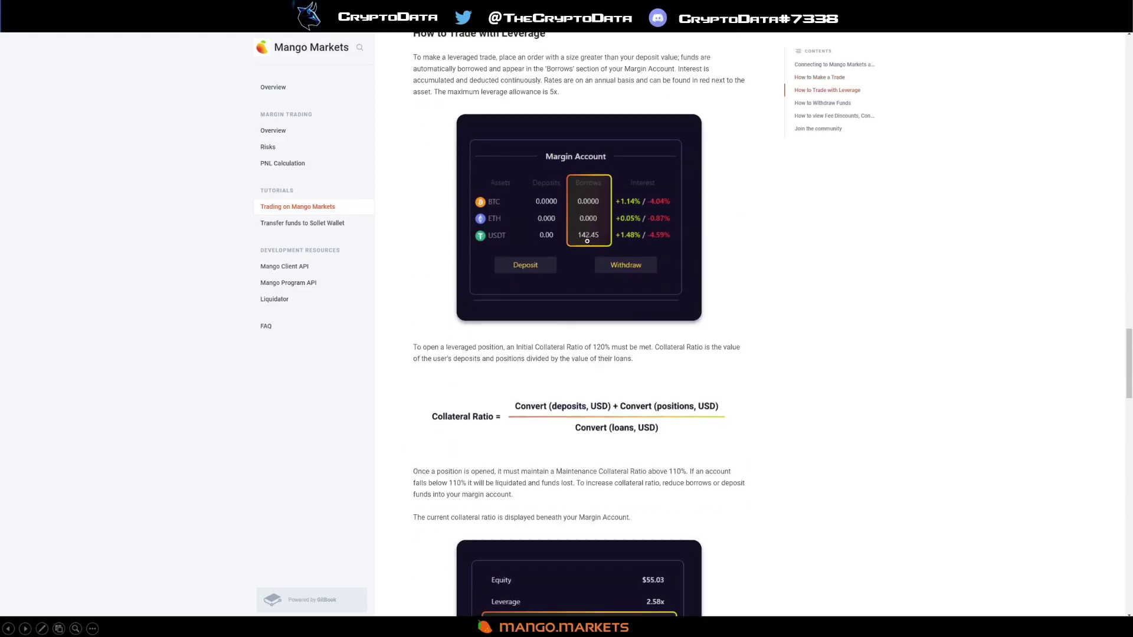
{"action": "scroll", "coordinate": [611, 243], "scroll_direction": "down", "scroll_amount": 8}
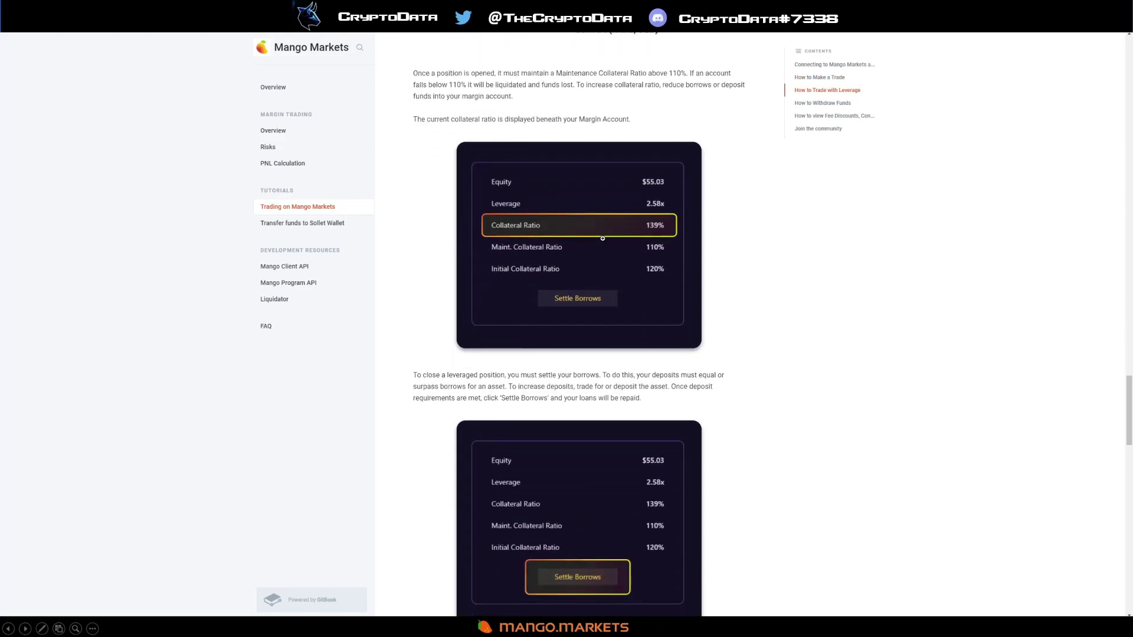
{"action": "scroll", "coordinate": [621, 251], "scroll_direction": "down", "scroll_amount": 20}
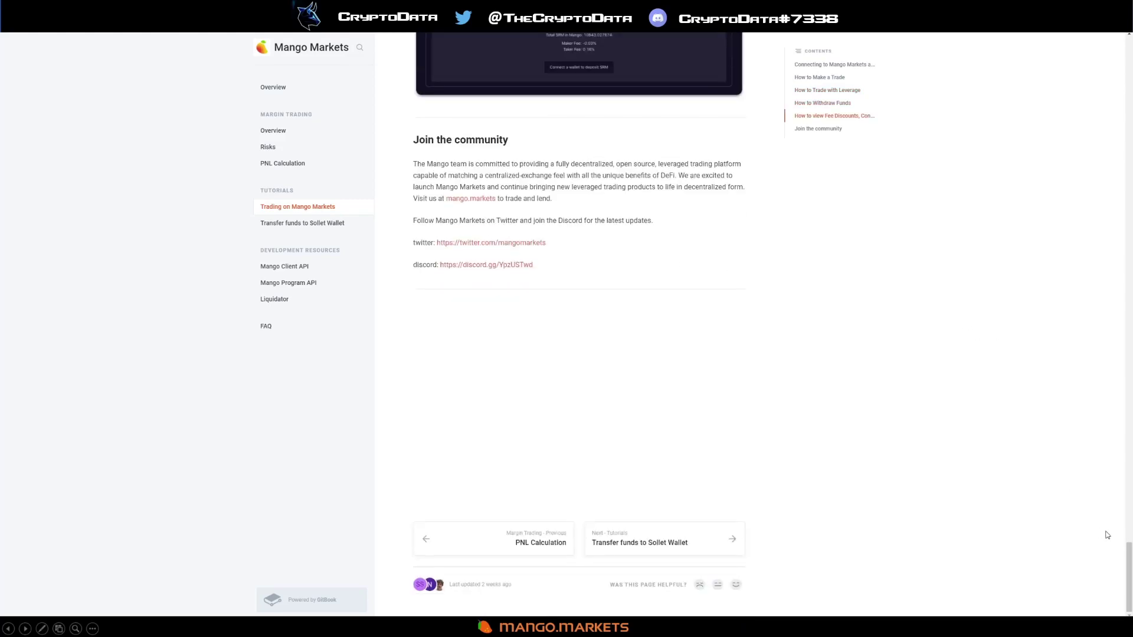
- Skim the rest of the tutorial and switch back to the Mango Stats tab
{"action": "left_click_drag", "start_coordinate": [1129, 557], "coordinate": [1092, 102]}
{"action": "scroll", "coordinate": [1092, 102], "scroll_direction": "up", "scroll_amount": 7}
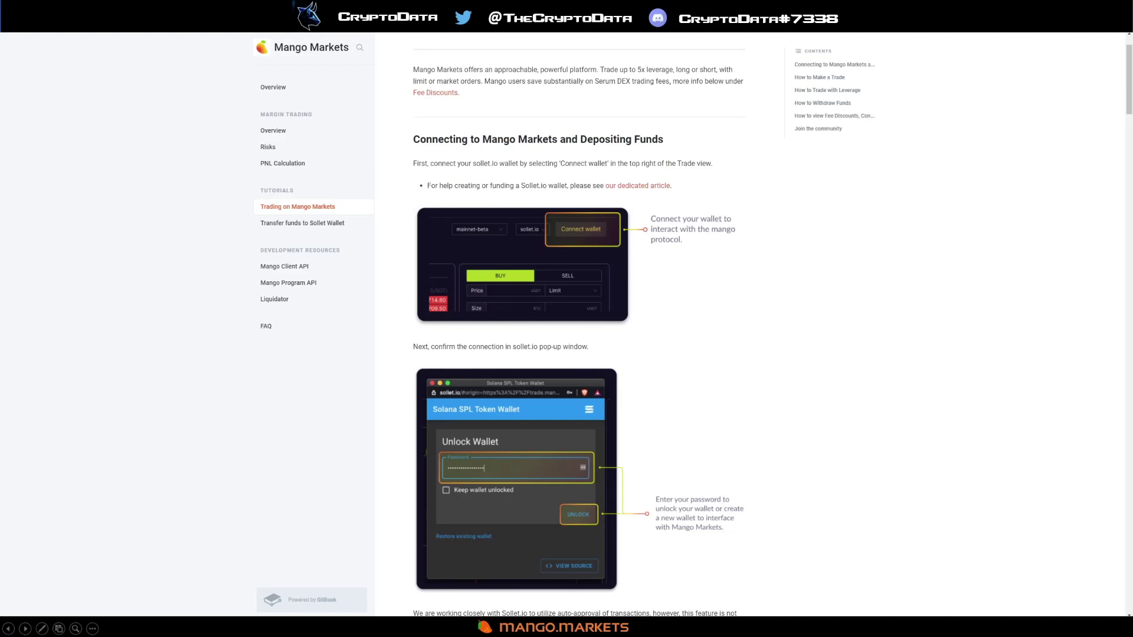
{"action": "scroll", "coordinate": [785, 341], "scroll_direction": "down", "scroll_amount": 20}
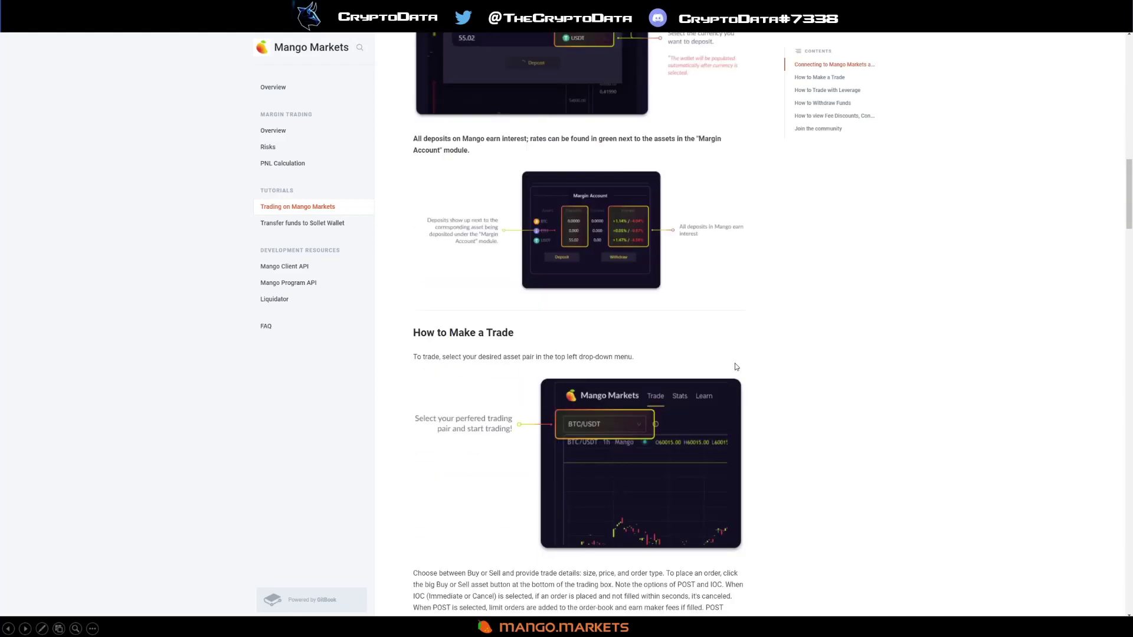
{"action": "scroll", "coordinate": [736, 368], "scroll_direction": "down", "scroll_amount": 5}
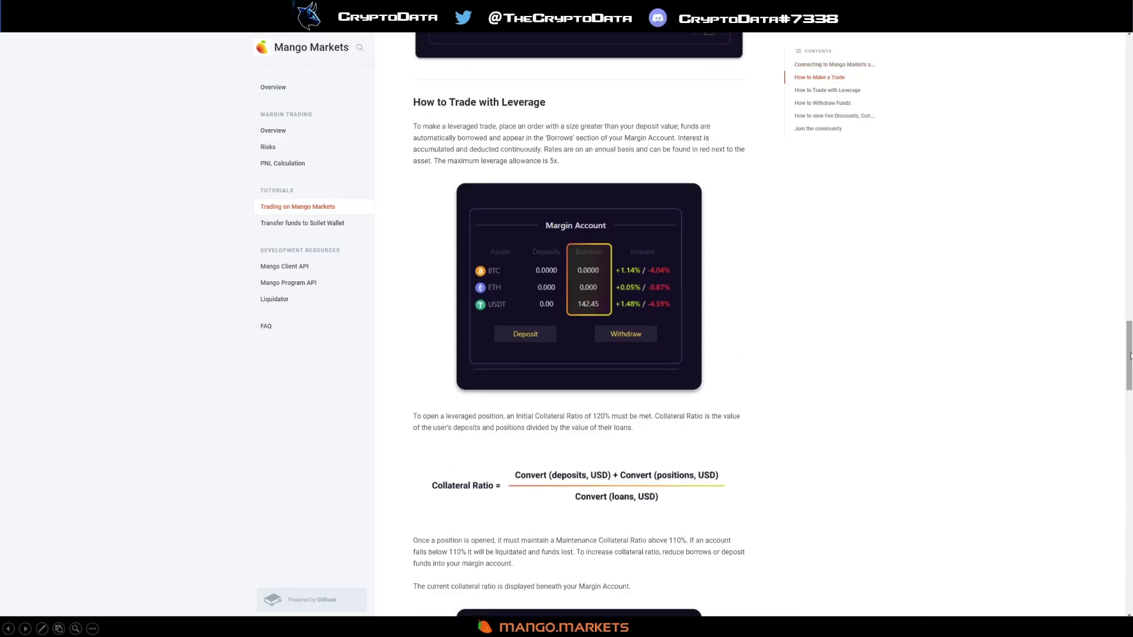
{"action": "left_click_drag", "start_coordinate": [1123, 360], "coordinate": [1123, 581]}
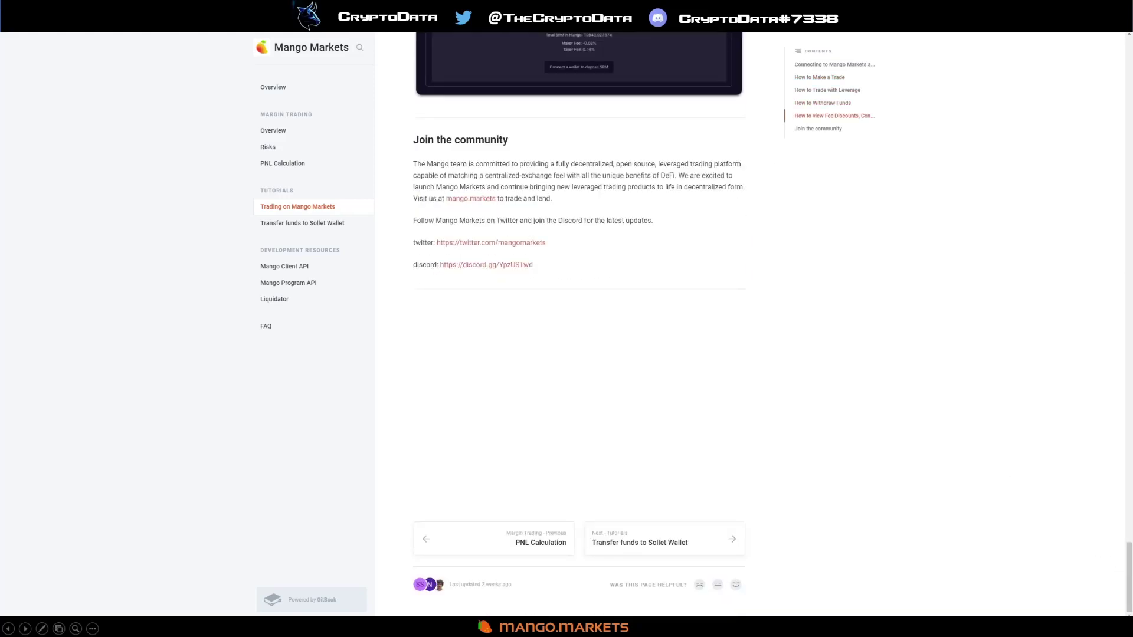
{"action": "key", "text": "ctrl+Tab"}
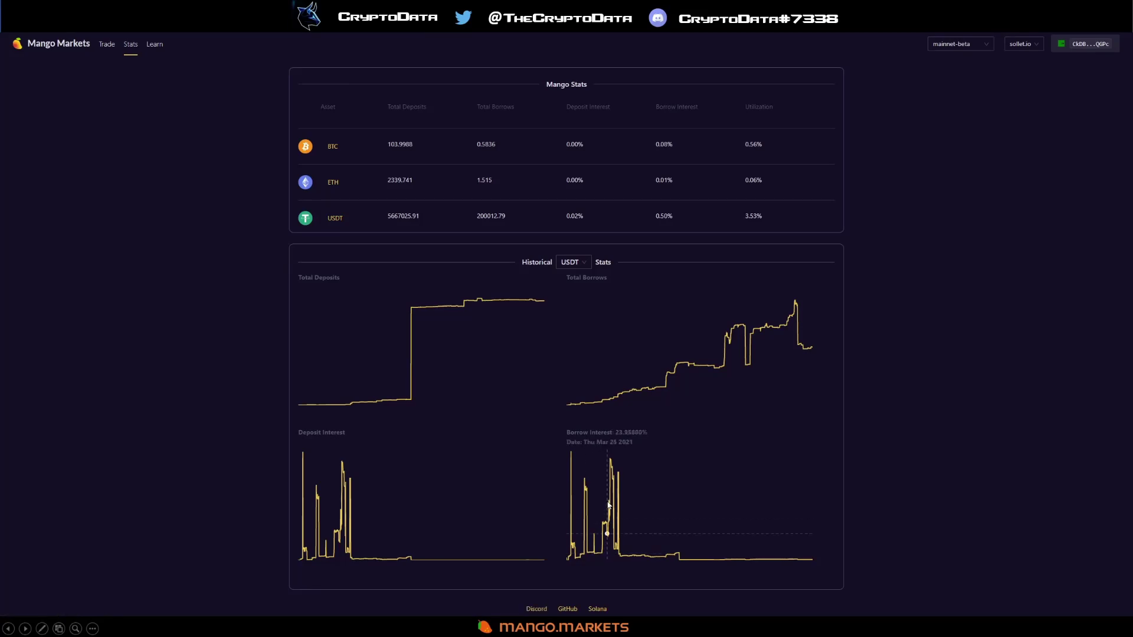
- Return to the Trade view, now showing the BTC/USDT market
{"action": "left_click", "coordinate": [107, 44]}
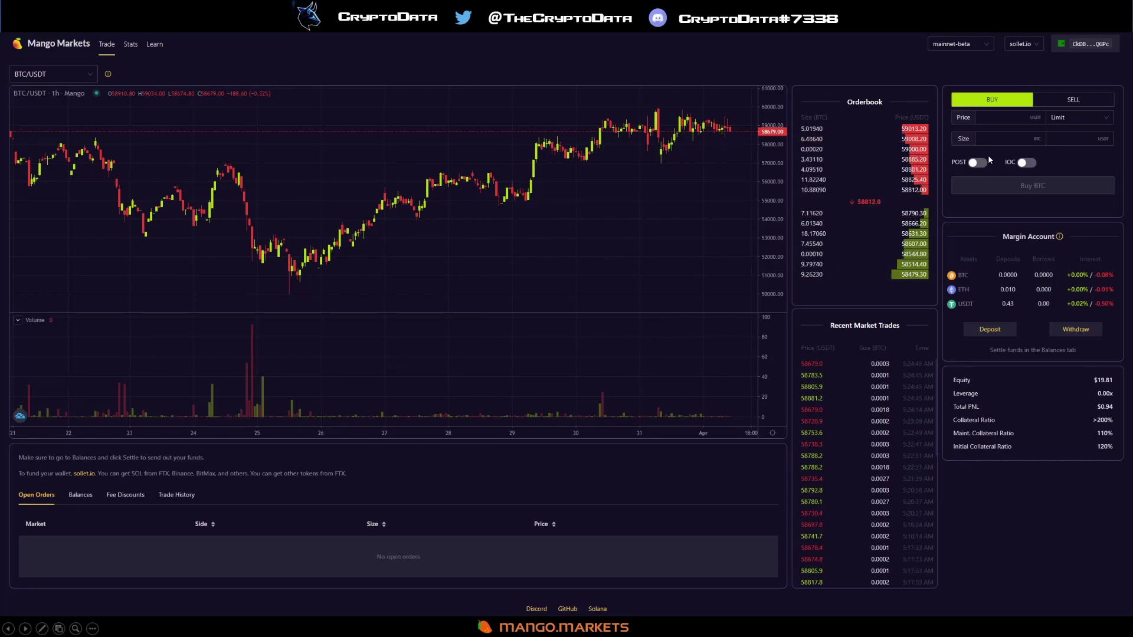
{"action": "left_click", "coordinate": [126, 494]}
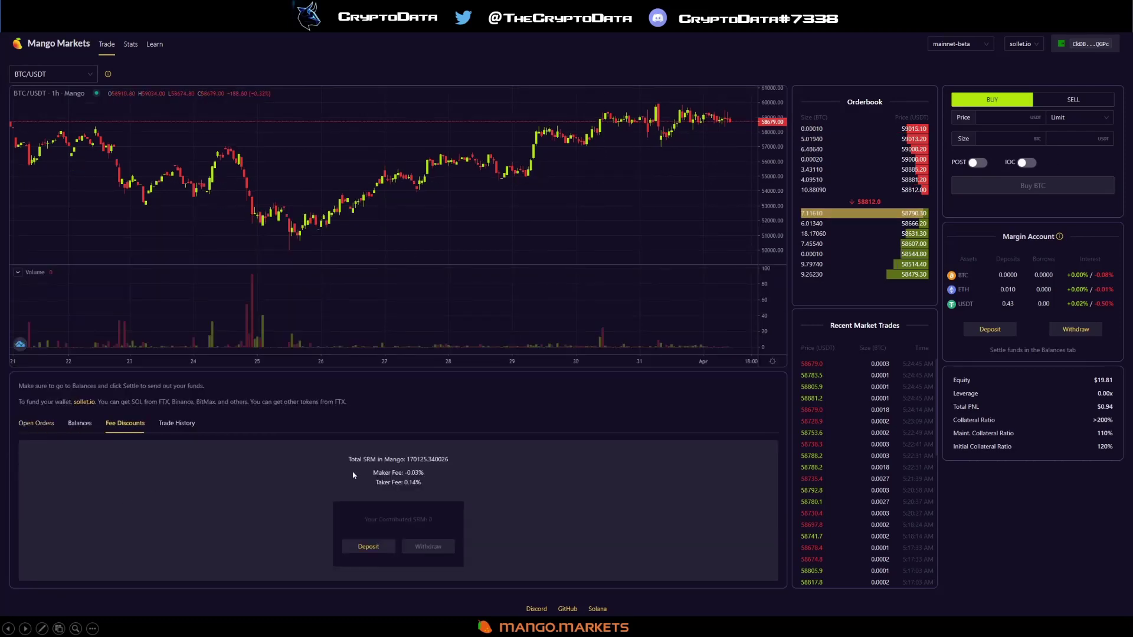
{"action": "left_click", "coordinate": [46, 425]}
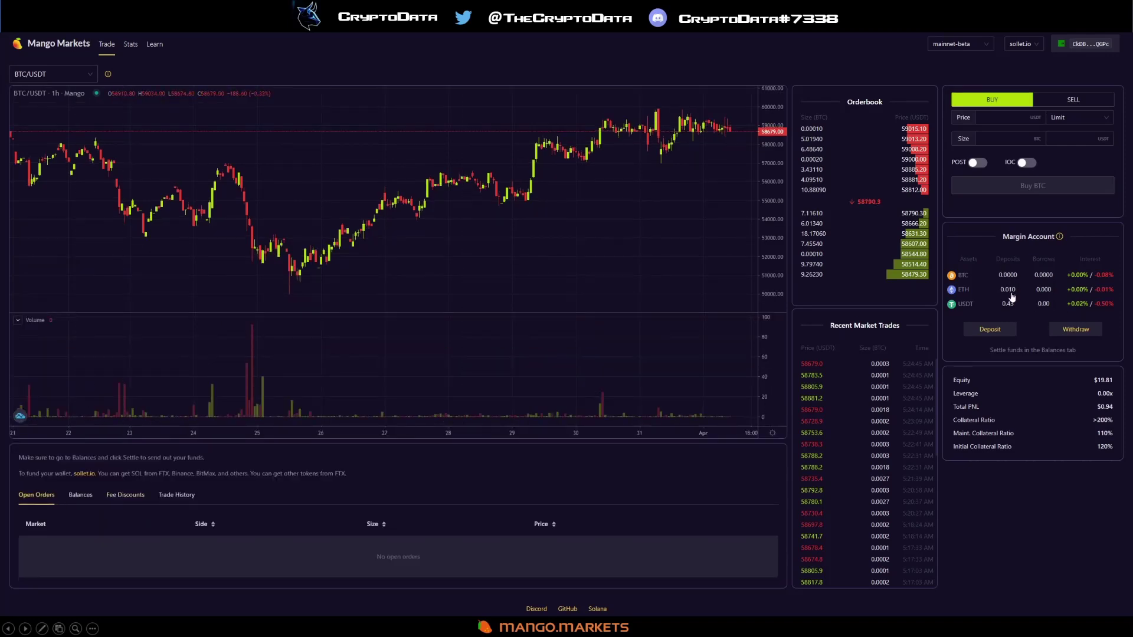